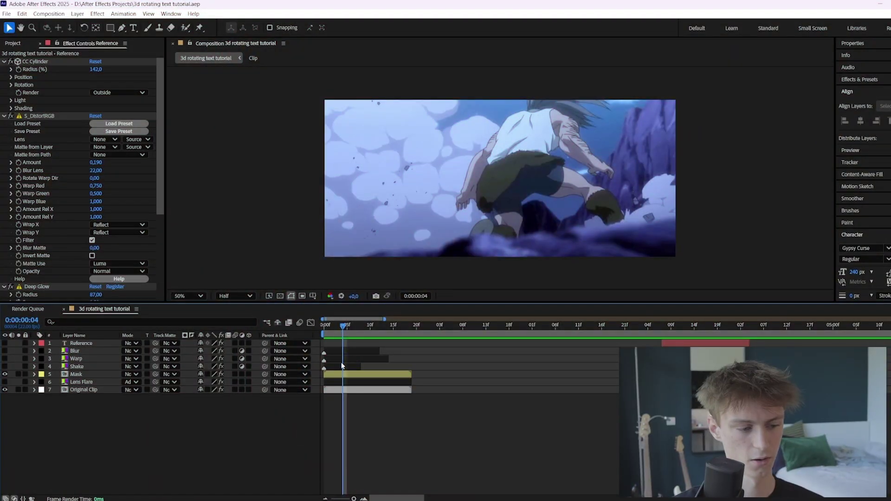
- Examine the effect settings of the Reference, Blur, Warp and Shake layers one after another
click(345, 352)
click(373, 343)
click(363, 352)
click(356, 360)
click(353, 366)
click(354, 359)
click(356, 351)
click(357, 359)
click(358, 352)
click(372, 344)
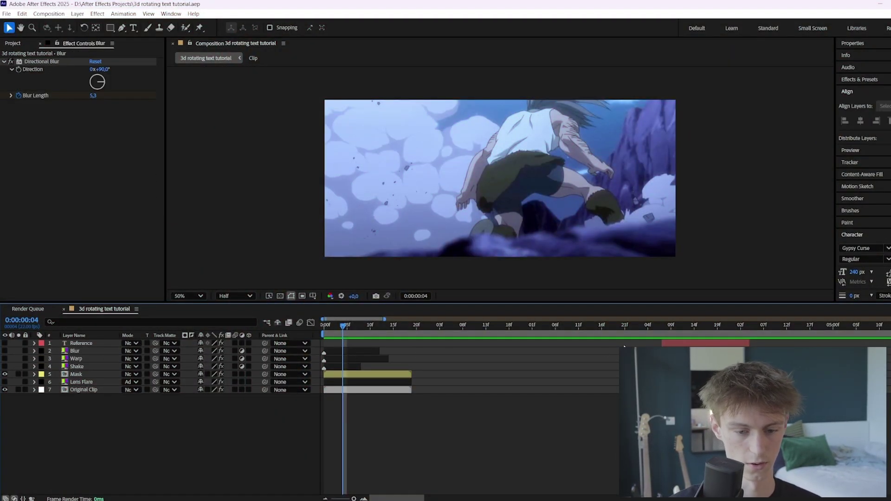
click(679, 344)
drag(626, 329, 348, 338)
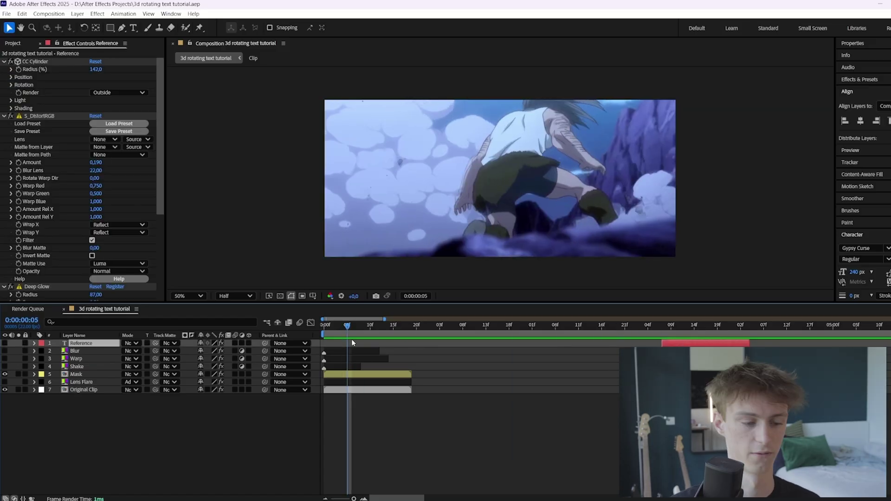
click(355, 349)
key(Page_Up)
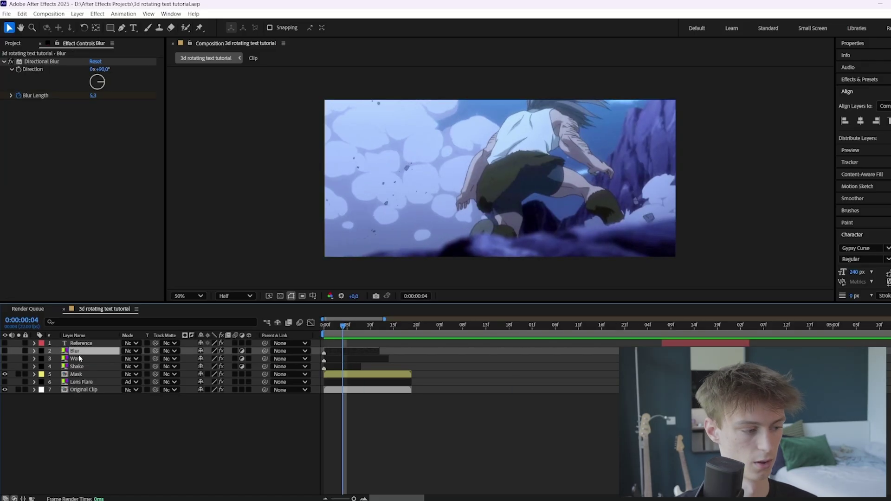
click(80, 358)
click(95, 367)
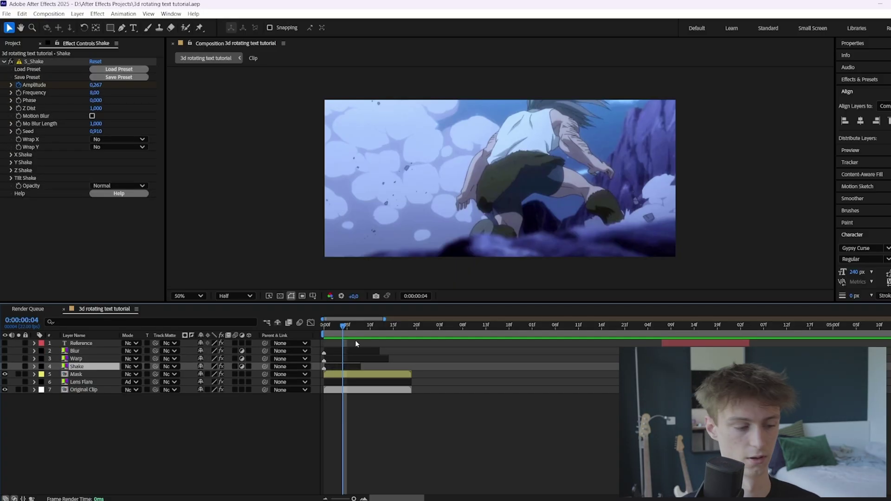
click(345, 361)
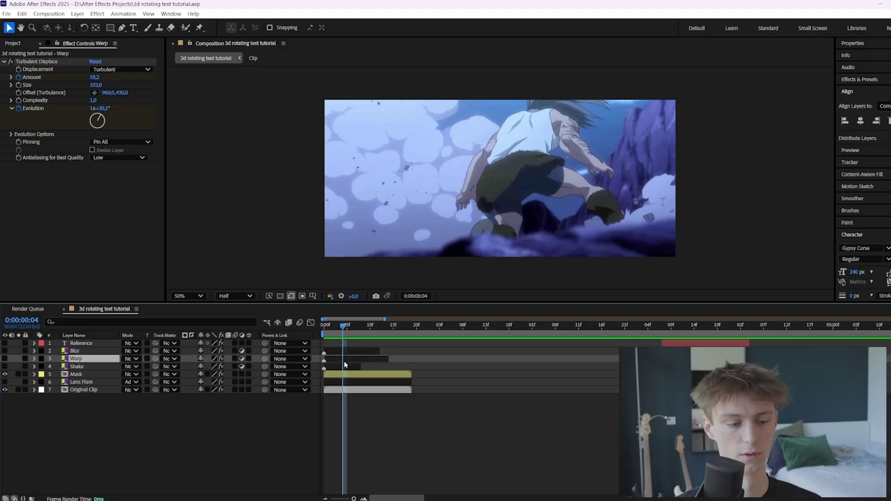
- Inspect the Original Clip layer's effects and preview the clip from its first frame
click(344, 391)
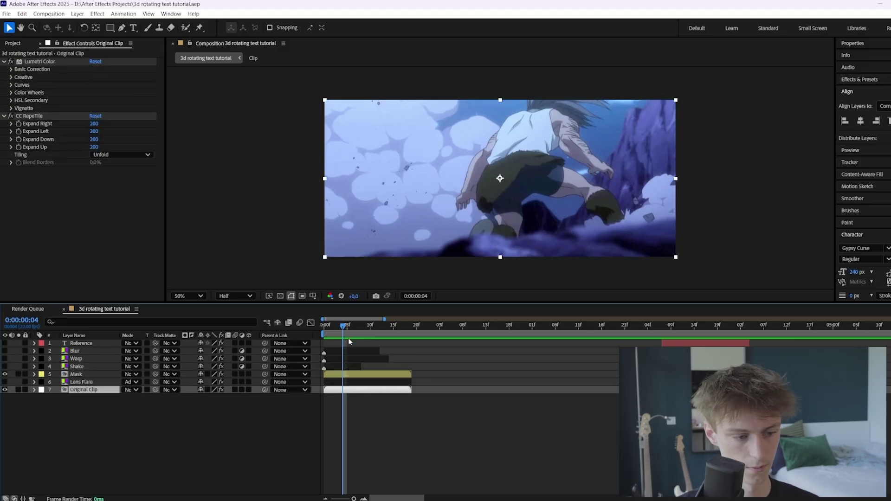
key(space)
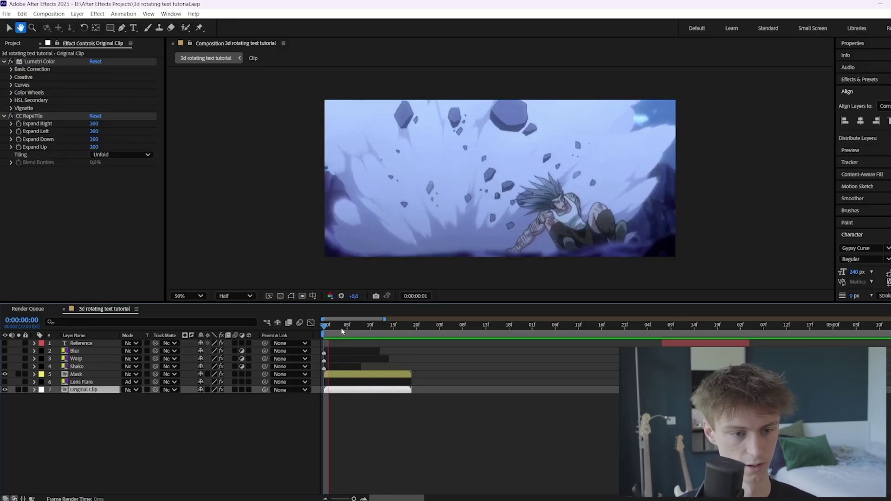
key(space)
click(354, 327)
- Examine the Mask layer's Roto Brush settings and check its cutout by temporarily hiding the Original Clip layer
click(355, 377)
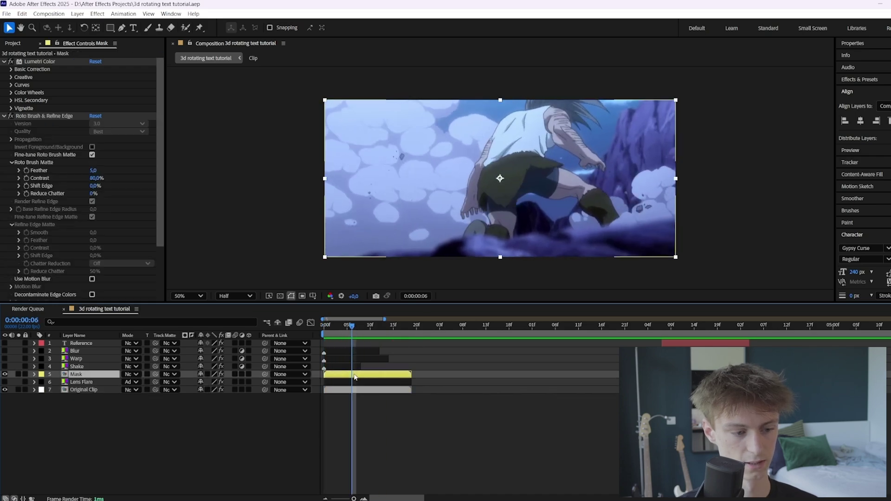
mouse_move(357, 327)
mouse_down()
mouse_move(336, 324)
mouse_move(368, 327)
mouse_move(357, 328)
mouse_up()
click(5, 391)
click(4, 390)
key(Page_Up)
key(Page_Up)
key(Page_Up)
key(Page_Up)
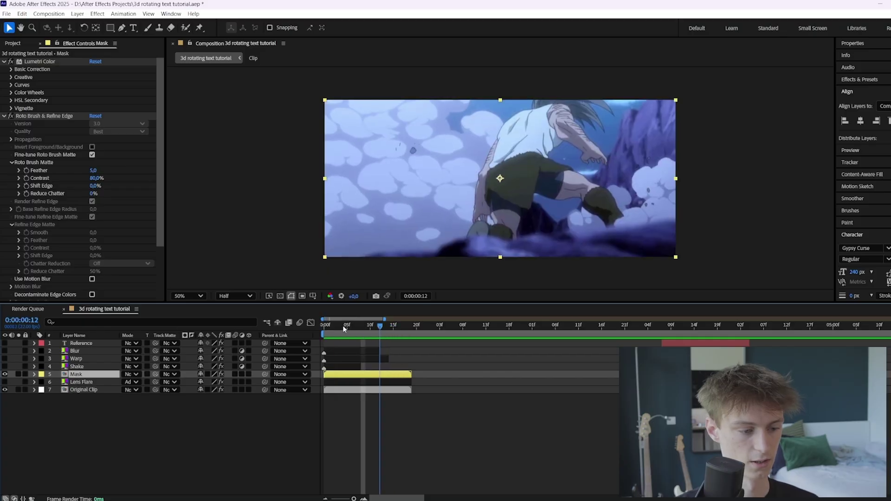
click(343, 326)
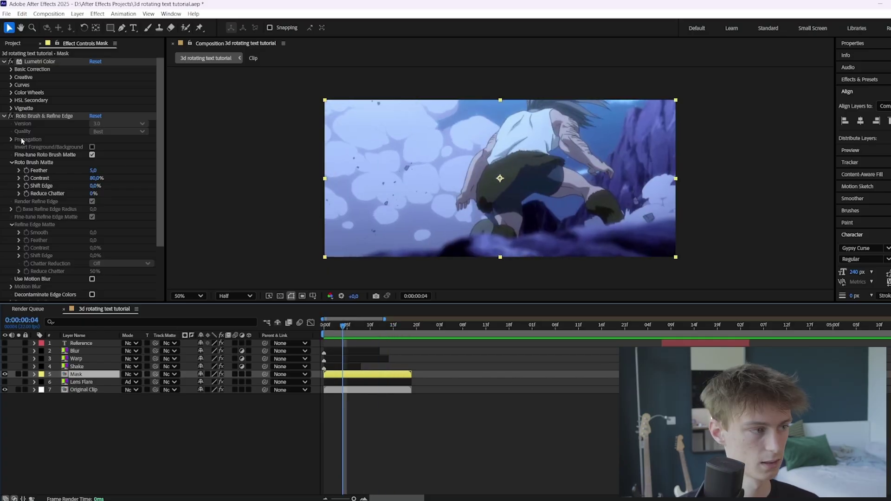
scroll(25, 142, down, 3)
scroll(31, 195, up, 3)
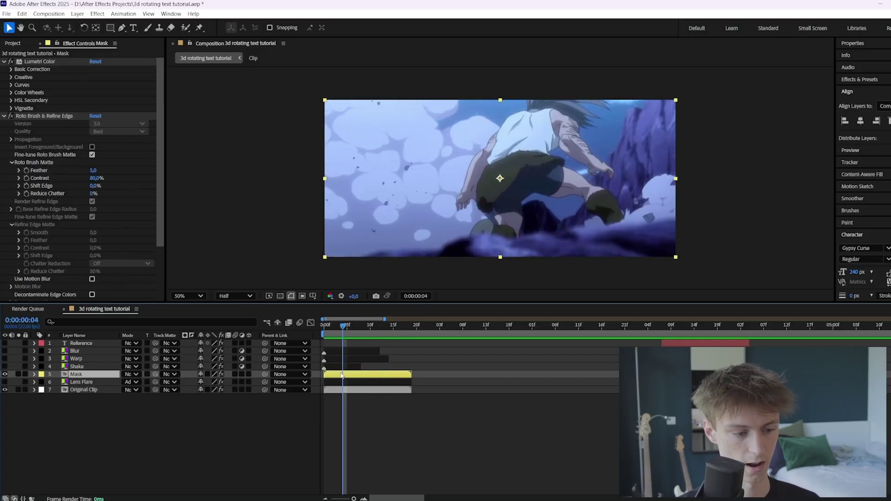
- Create a text layer above the Mask layer containing a row of 13 X characters in the Gypsy Curse font
click(133, 28)
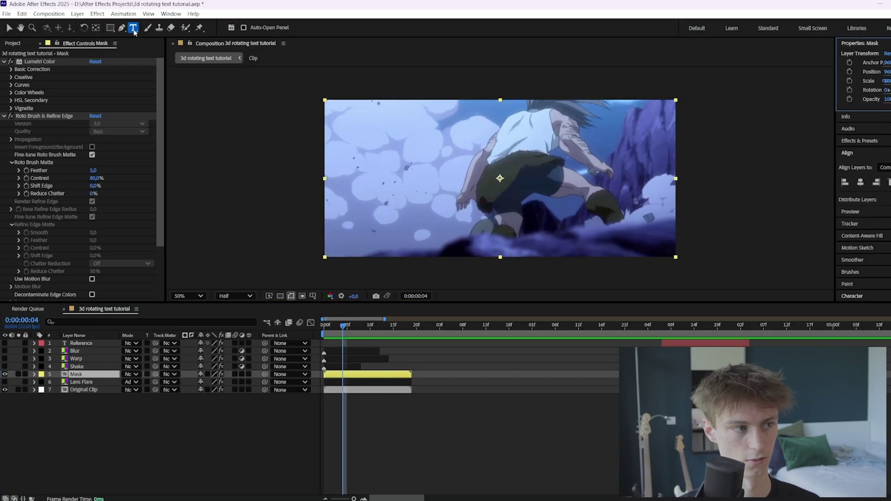
click(464, 182)
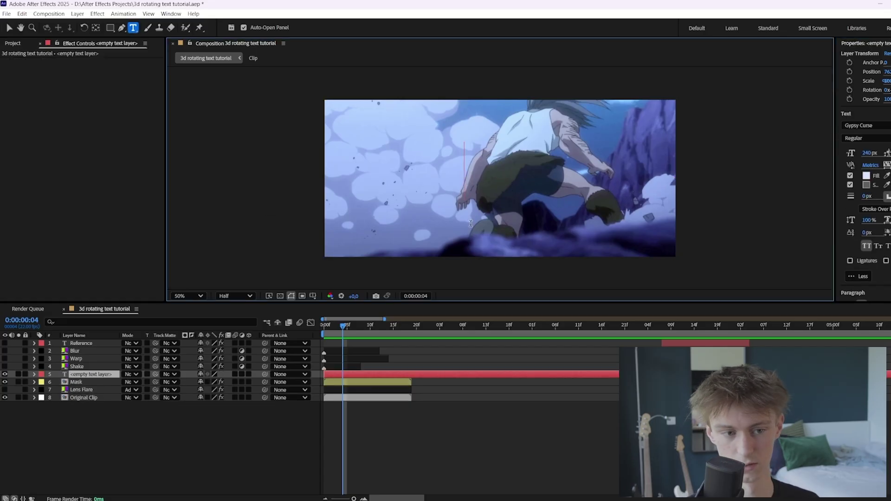
text(XXXX)
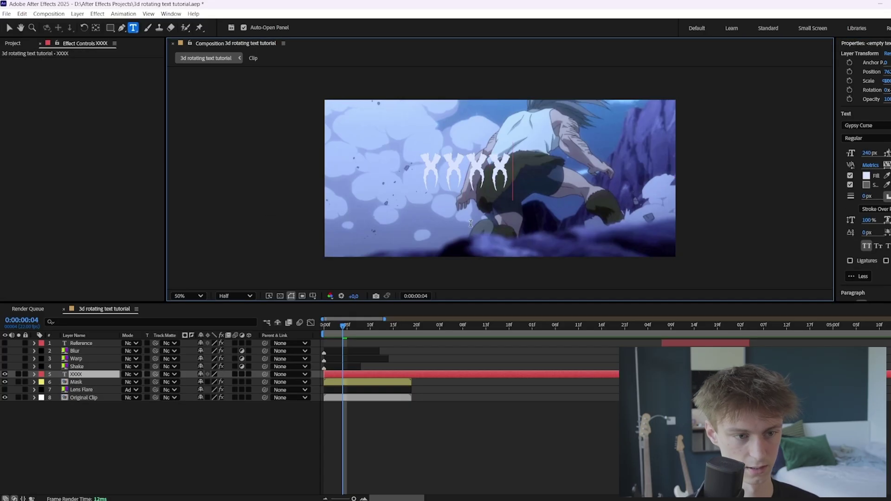
text(XXXXXXXXX)
key(Escape)
key(v)
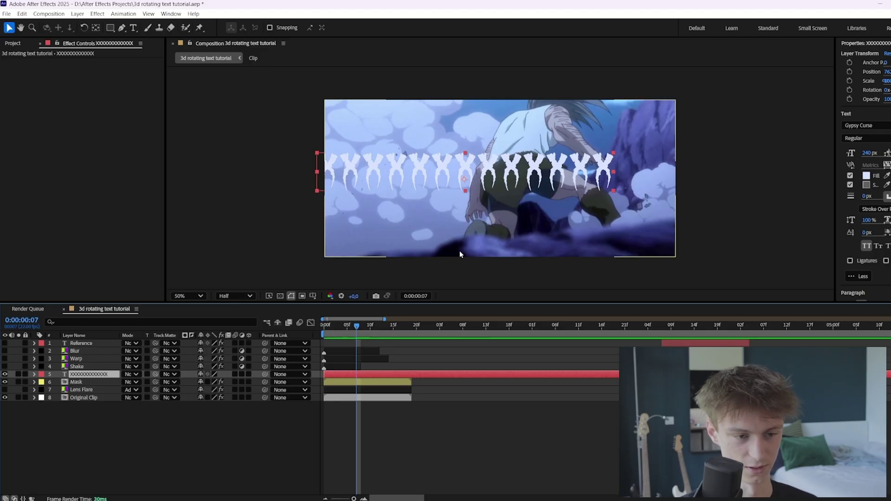
- Centre the text layer's anchor point and align the layer horizontally and vertically to the composition's centre
key(ctrl+alt+Home)
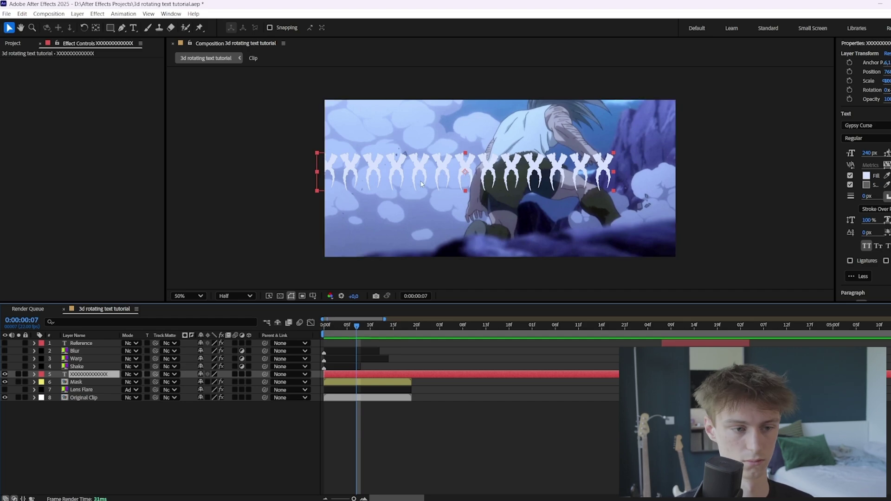
click(862, 45)
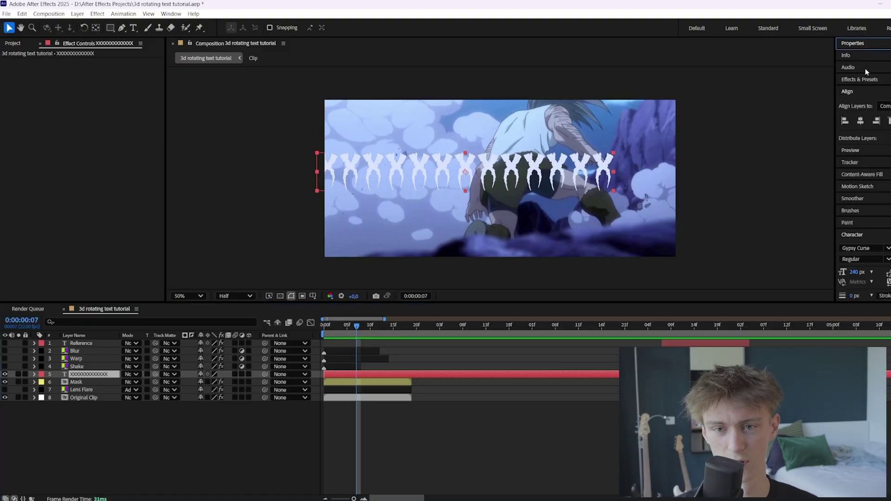
click(861, 122)
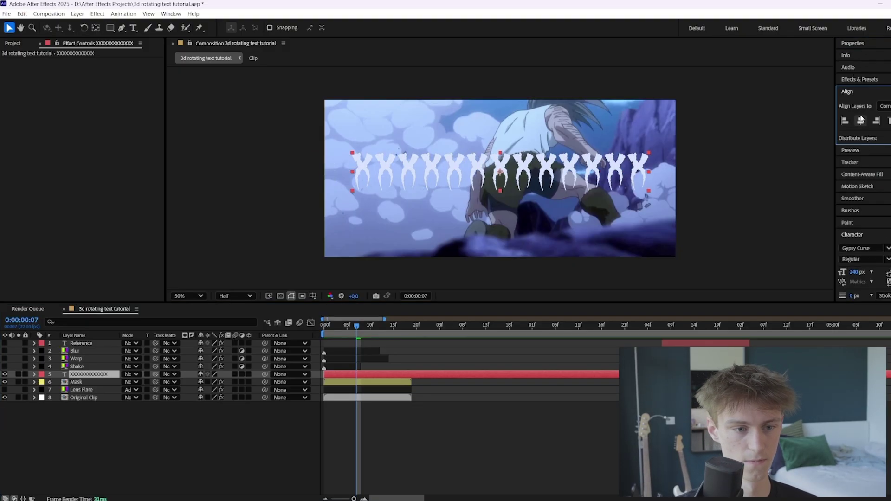
click(171, 14)
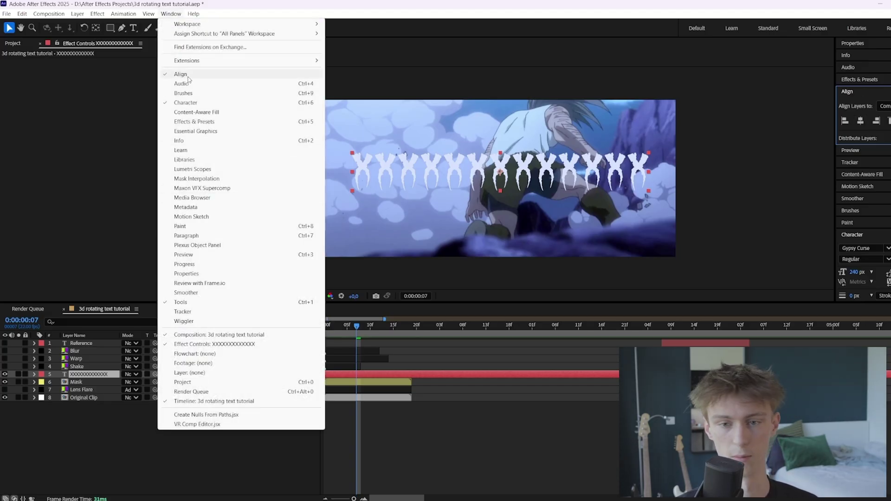
click(881, 102)
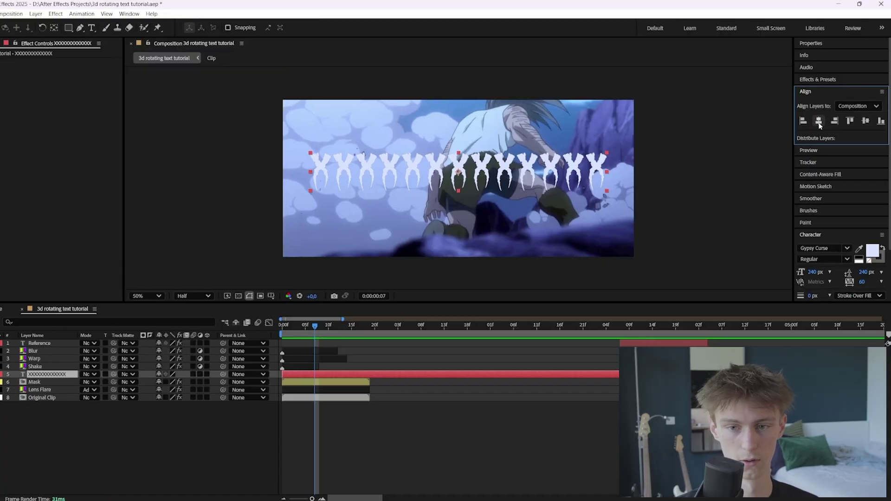
click(866, 122)
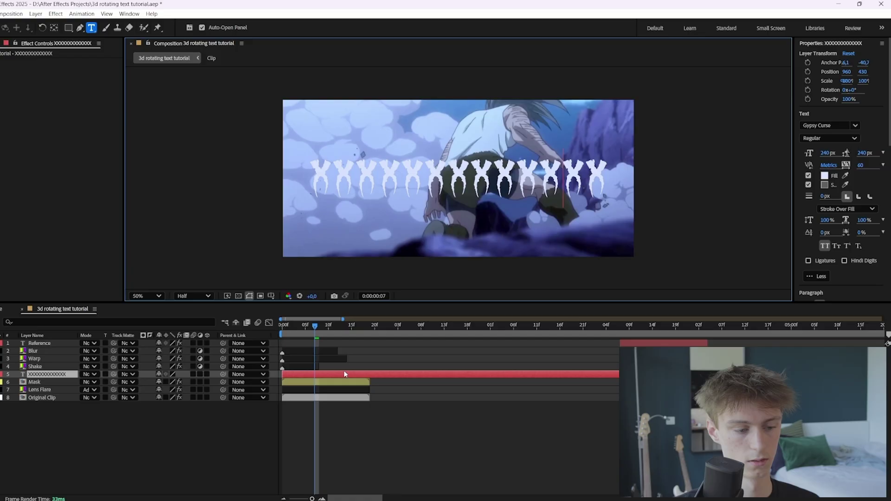
- Add two more X characters to the text so the row nearly spans the frame width
click(344, 374)
click(358, 362)
click(359, 373)
click(558, 171)
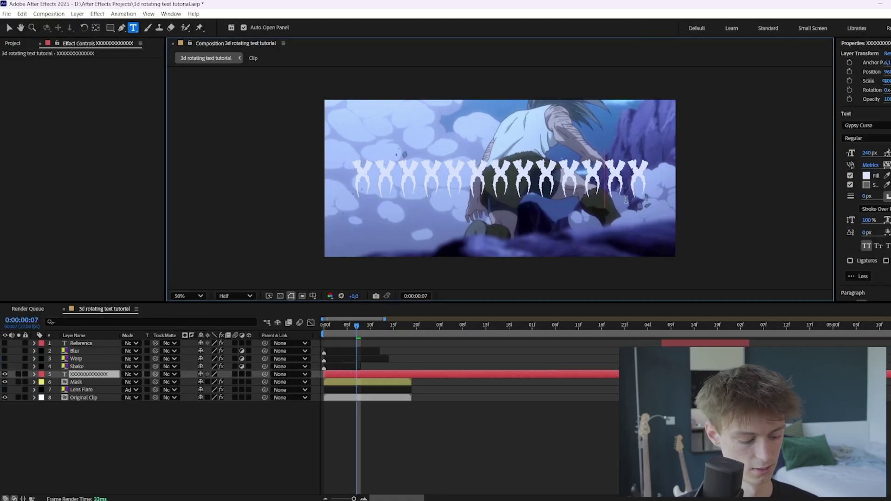
text(X)
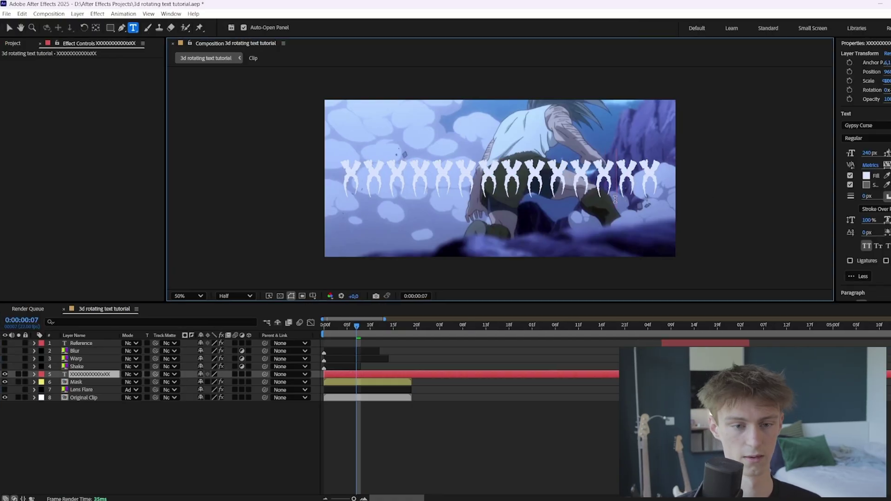
text(X)
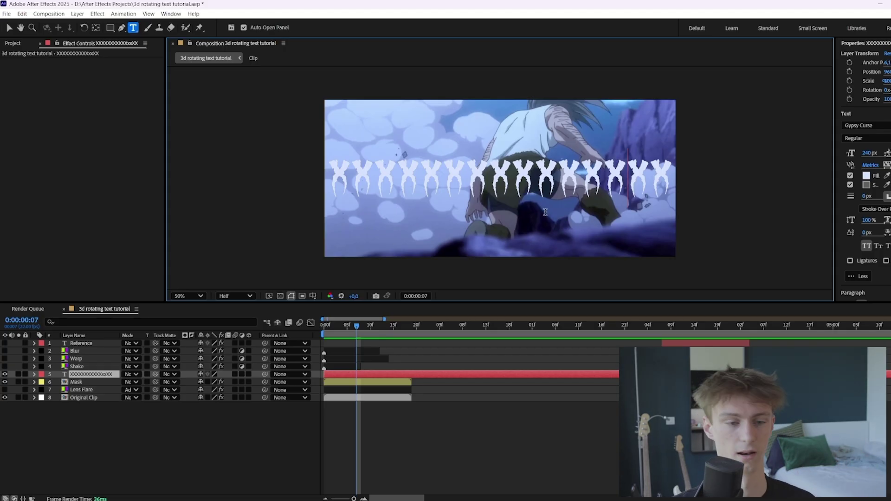
- Trim the text layer to end with the clip at frame 19 and apply the CC Cylinder effect to it
click(413, 327)
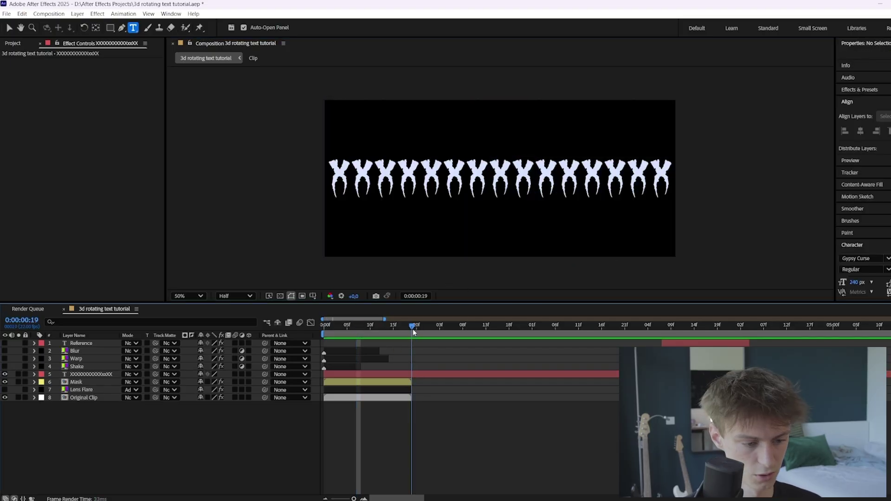
click(419, 375)
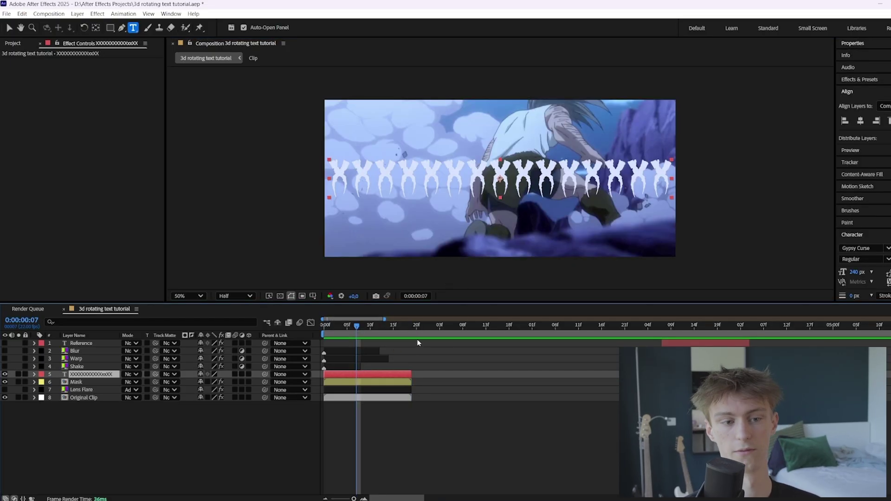
key(ctrl+space)
text(cyl)
key(Return)
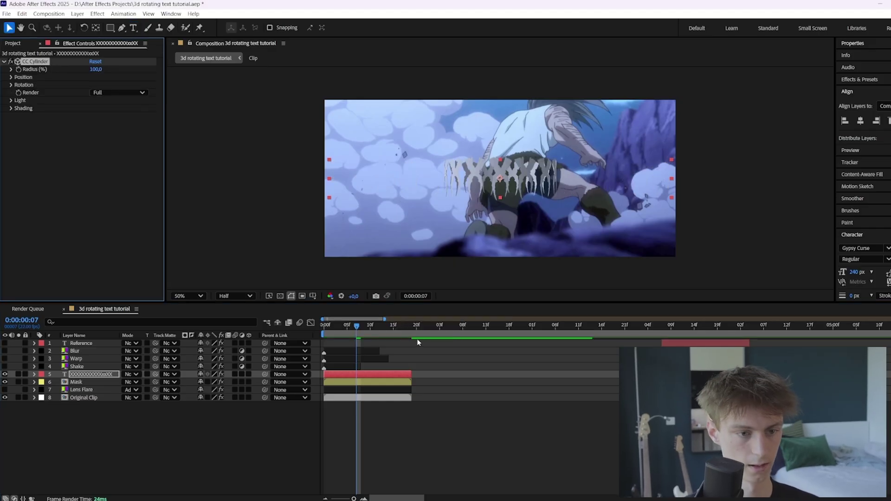
- Compare the Outside and Inside render modes of the text's CC Cylinder effect and set it to Outside
scroll(500, 140, up, 1)
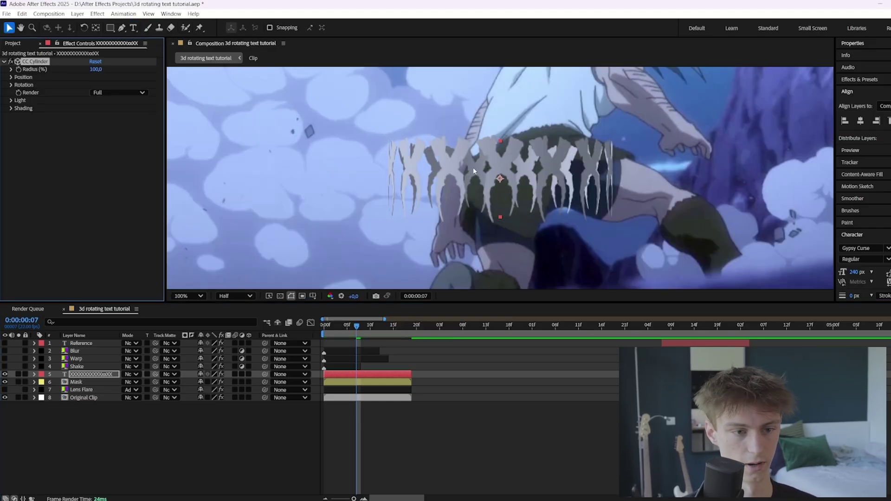
drag(470, 182, 429, 202)
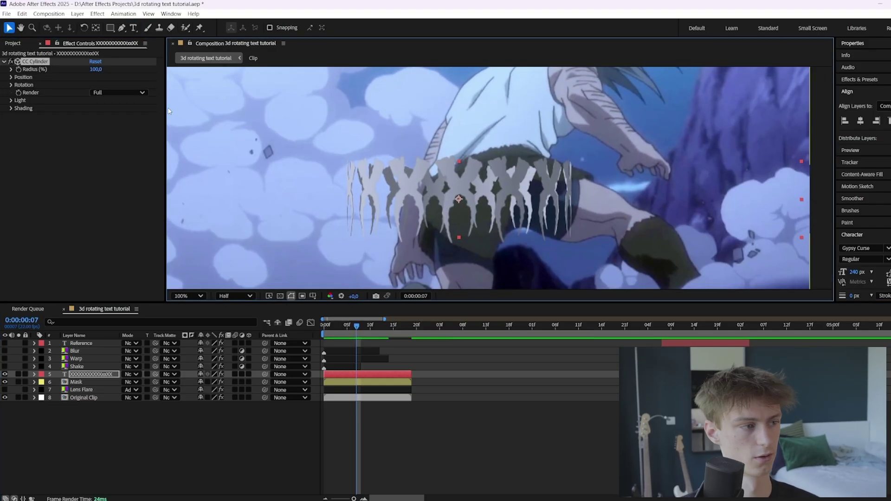
click(111, 92)
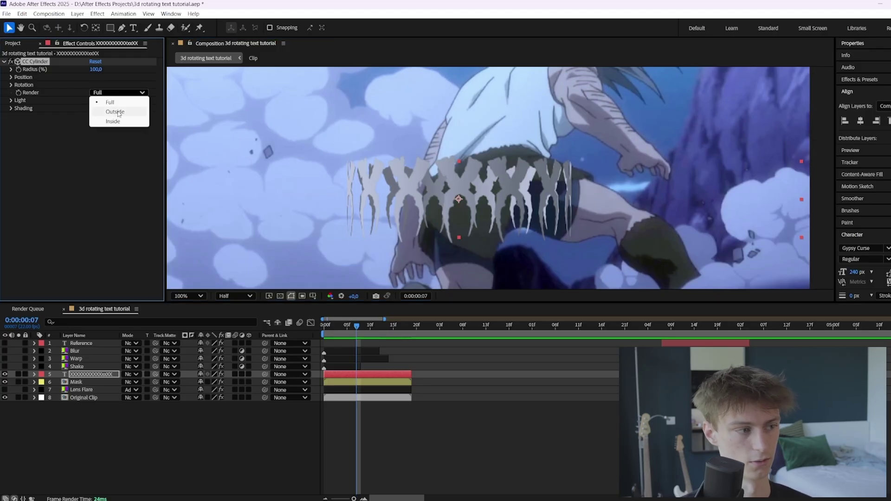
click(115, 111)
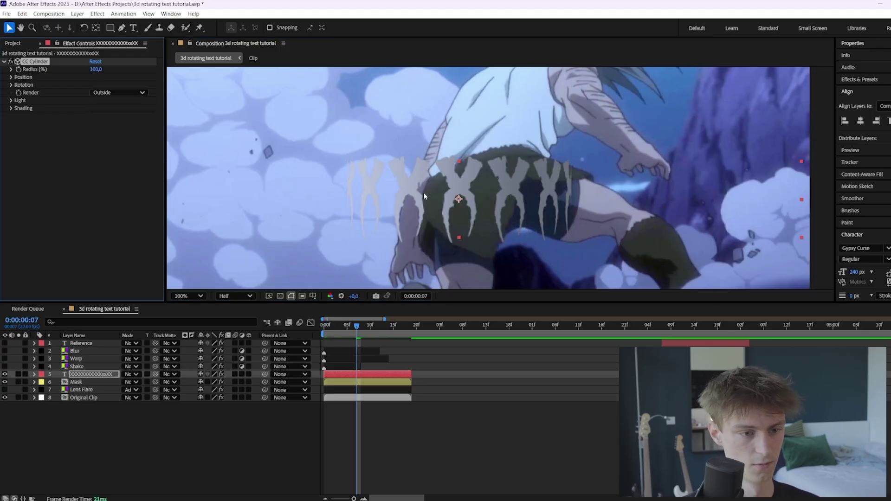
scroll(424, 195, down, 2)
scroll(480, 180, up, 2)
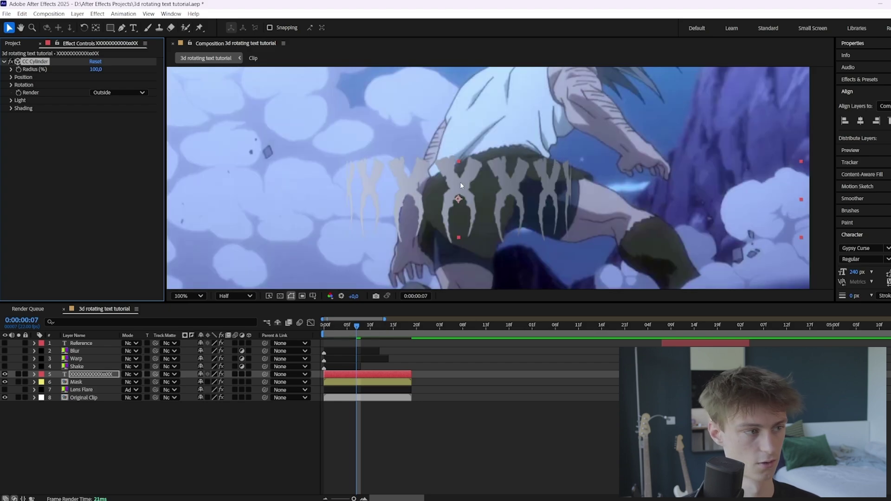
scroll(458, 183, down, 2)
click(117, 92)
click(113, 121)
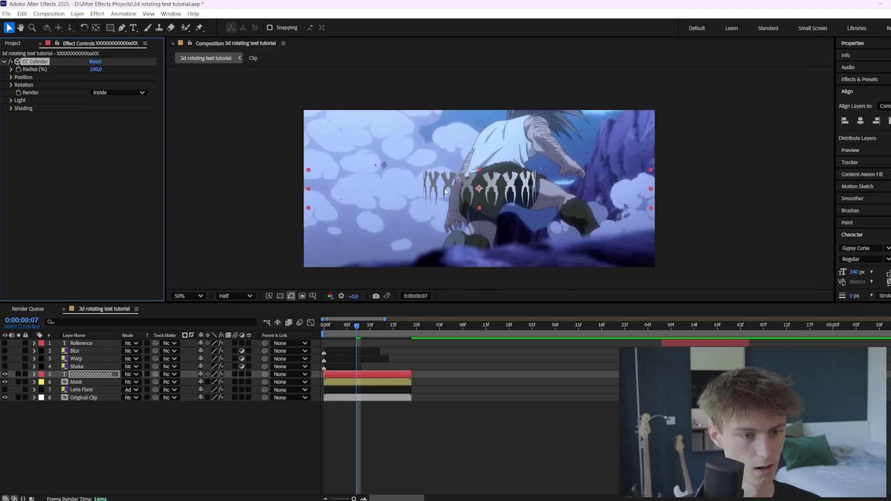
scroll(566, 199, up, 2)
click(139, 92)
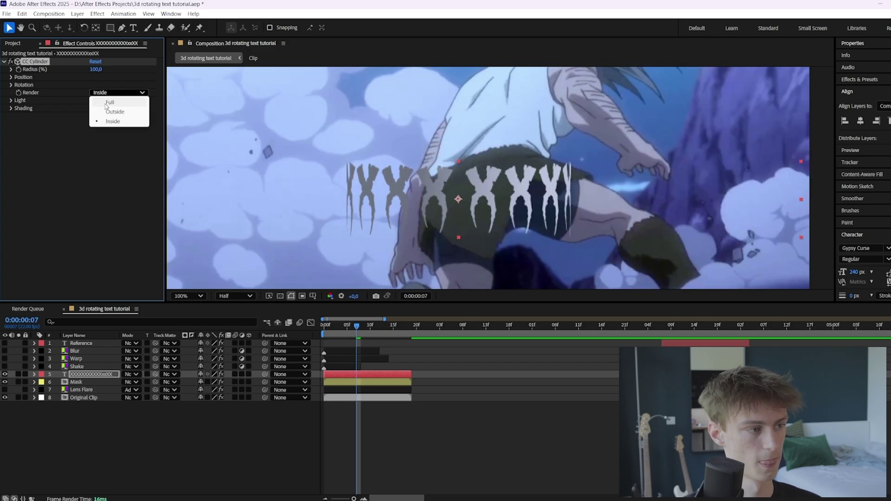
click(115, 113)
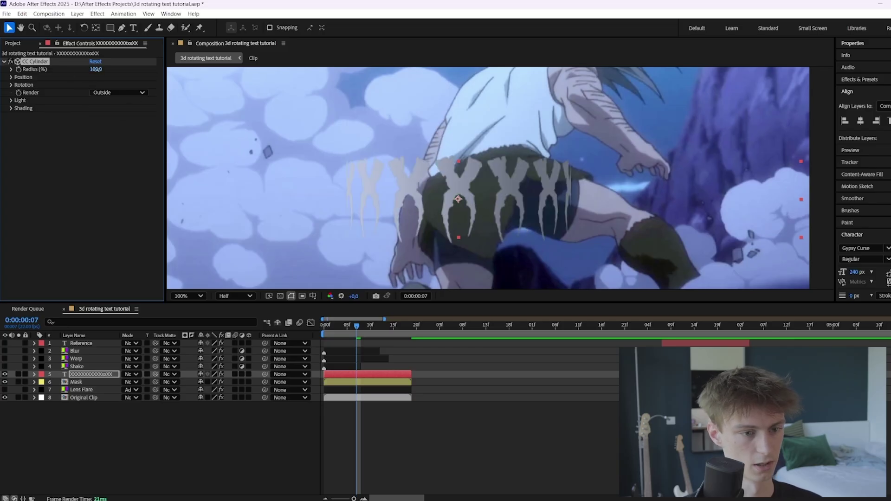
- Enlarge the text's CC Cylinder radius to 143% and raise its light intensity to 118
mouse_move(96, 70)
mouse_down()
mouse_move(119, 76)
mouse_move(105, 74)
mouse_up()
scroll(308, 131, down, 2)
click(373, 374)
click(11, 101)
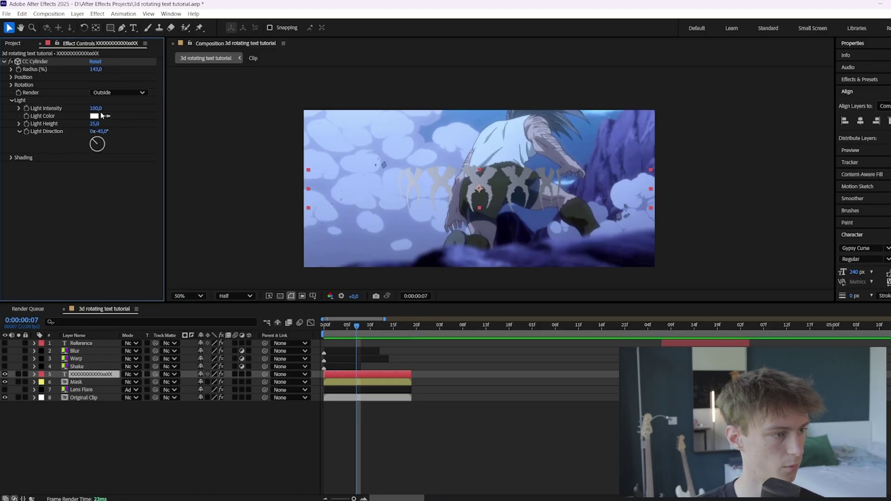
drag(103, 112, 110, 112)
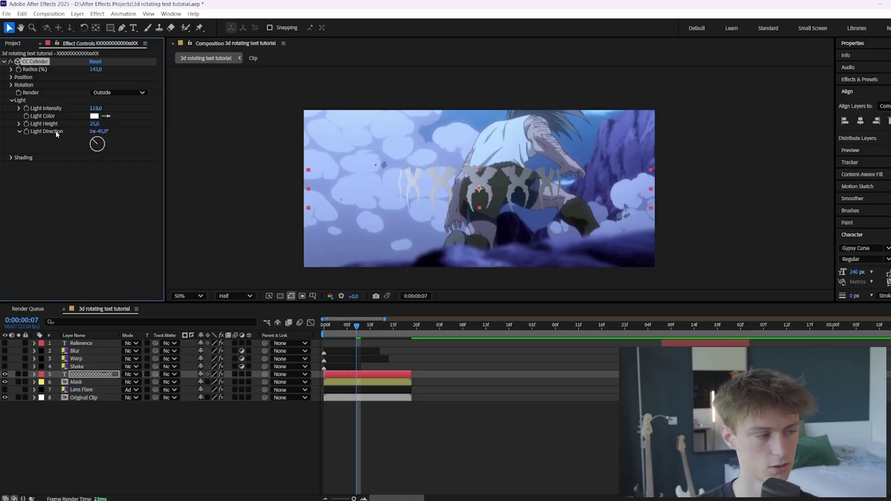
- Adjust the cylinder's shading to Ambient 73, Diffuse 38 and Roughness about 0.013 so the letters look brighter
click(10, 158)
drag(94, 165, 106, 166)
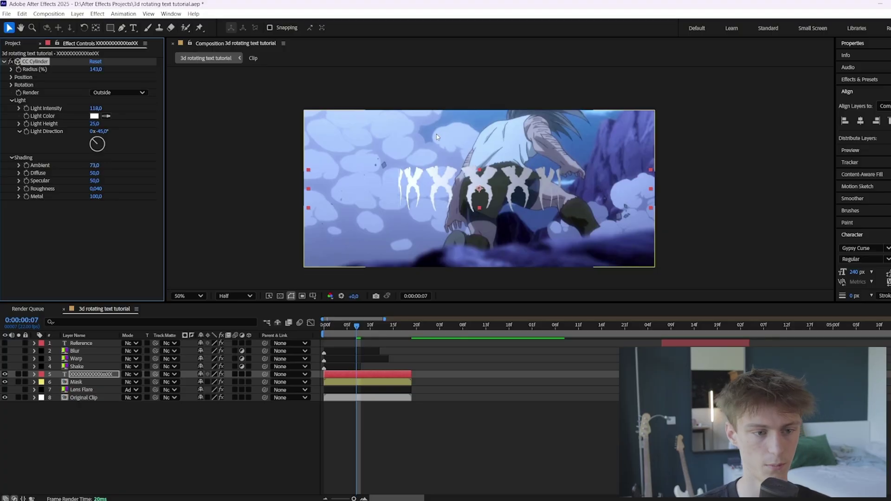
scroll(499, 177, up, 1)
drag(526, 180, 478, 179)
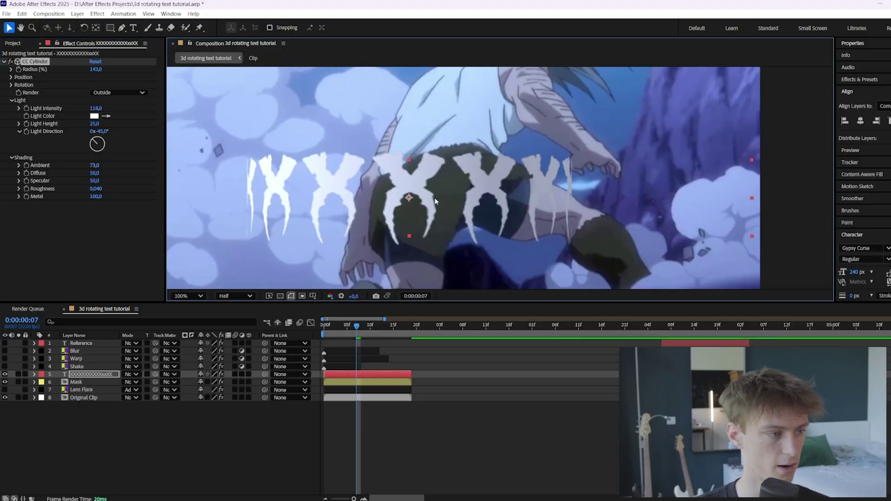
drag(94, 173, 165, 179)
drag(358, 186, 274, 183)
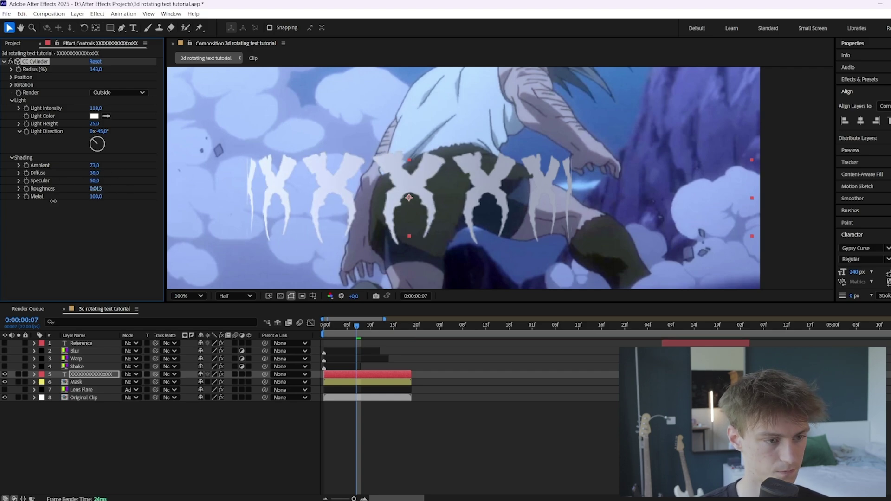
scroll(315, 162, down, 2)
click(12, 158)
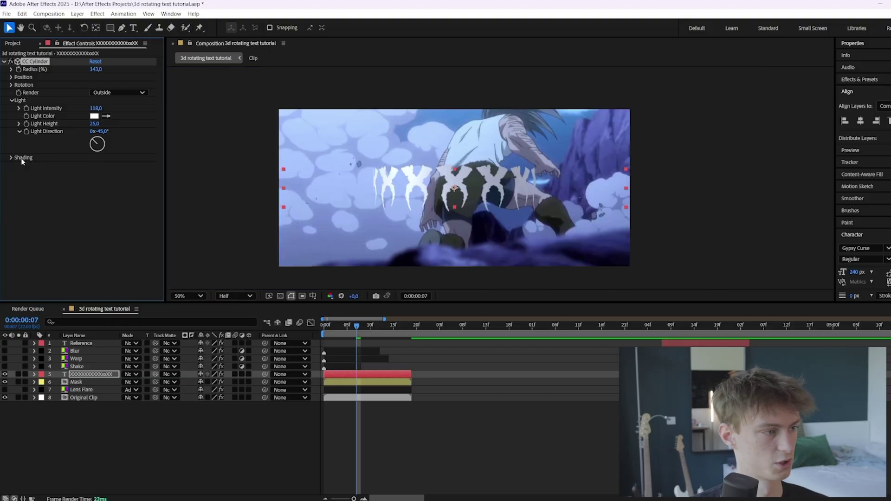
click(11, 101)
- Tilt the text cylinder with Rotation X at -10° and Rotation Z at -5°, leaving Rotation Y at 0°
drag(356, 337, 271, 339)
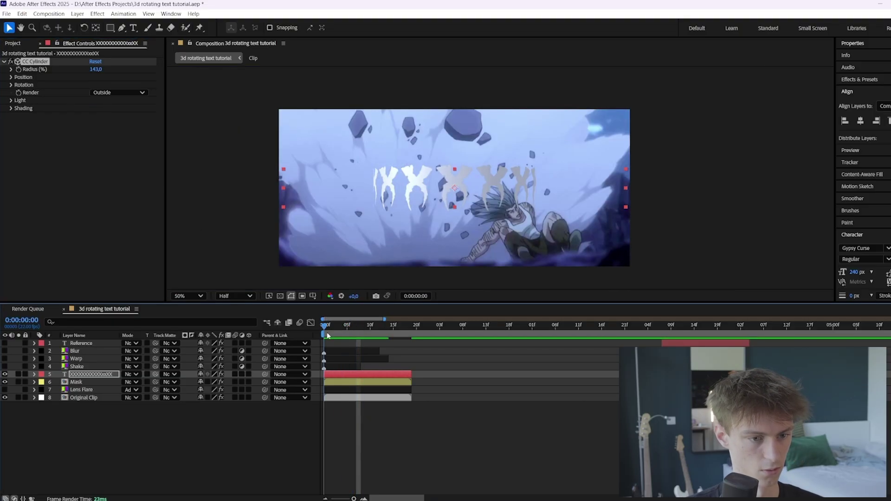
click(352, 335)
click(11, 85)
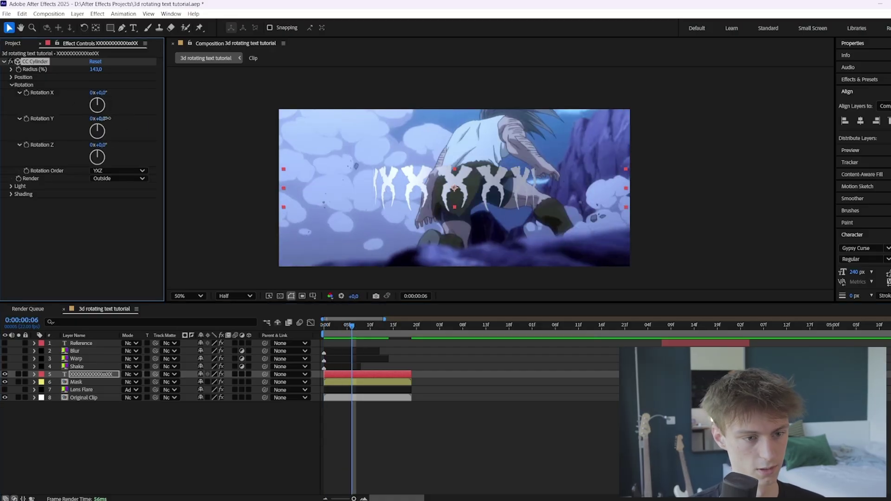
drag(105, 119, 102, 147)
key(ctrl+z)
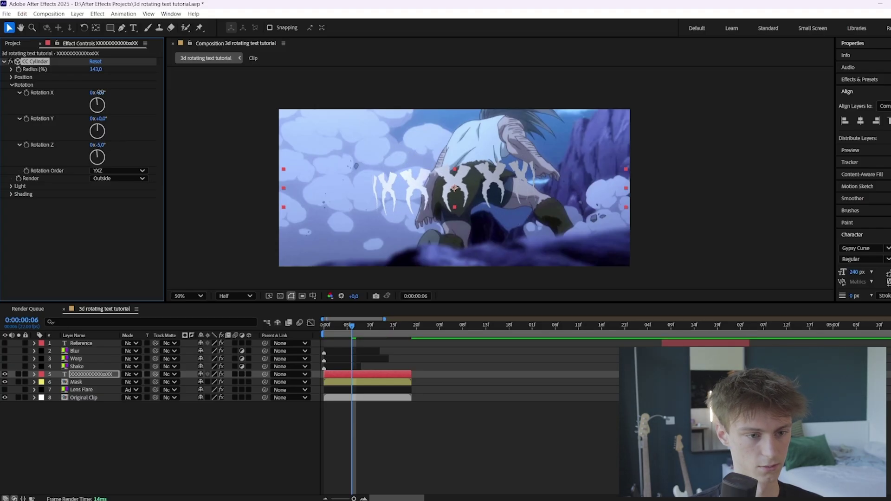
drag(100, 93, 99, 93)
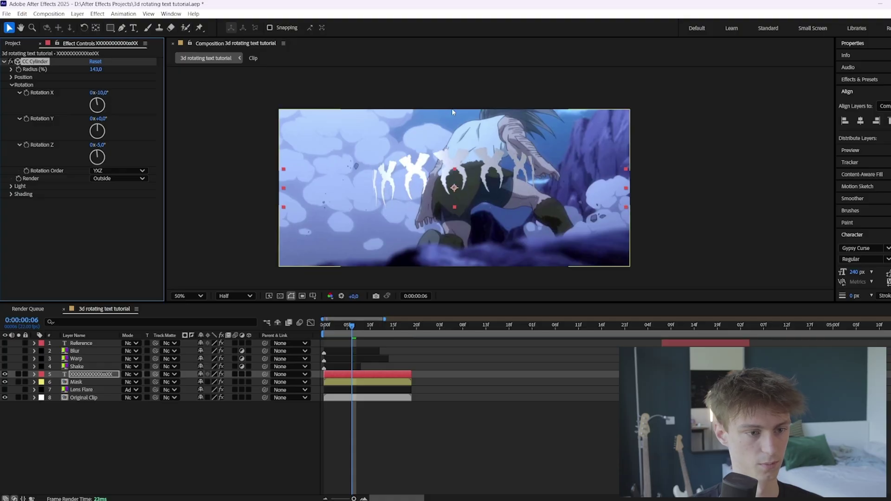
click(11, 85)
- Offset the text cylinder to Position X 150 and Position Y -20
click(11, 78)
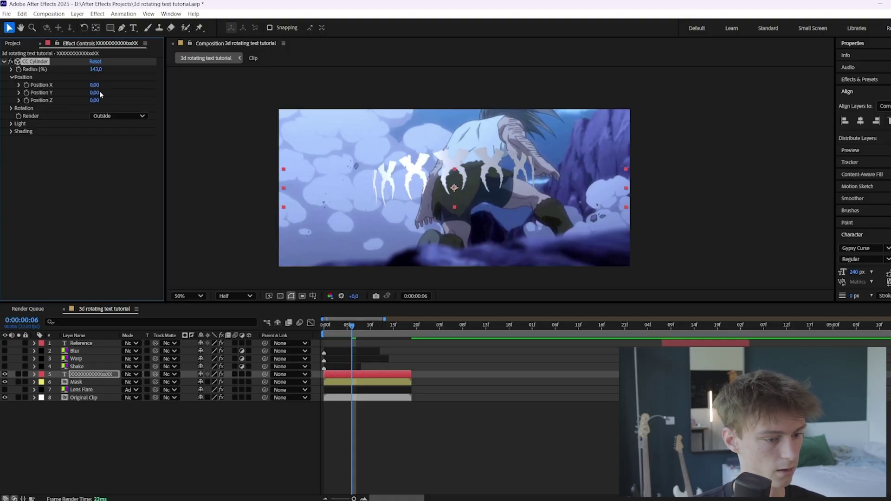
drag(97, 85, 99, 85)
drag(96, 93, 96, 91)
- Keyframe the cylinder's Position X from 1140 at frame 0 to 150 at frame 7 so the text slides in
drag(350, 325, 323, 327)
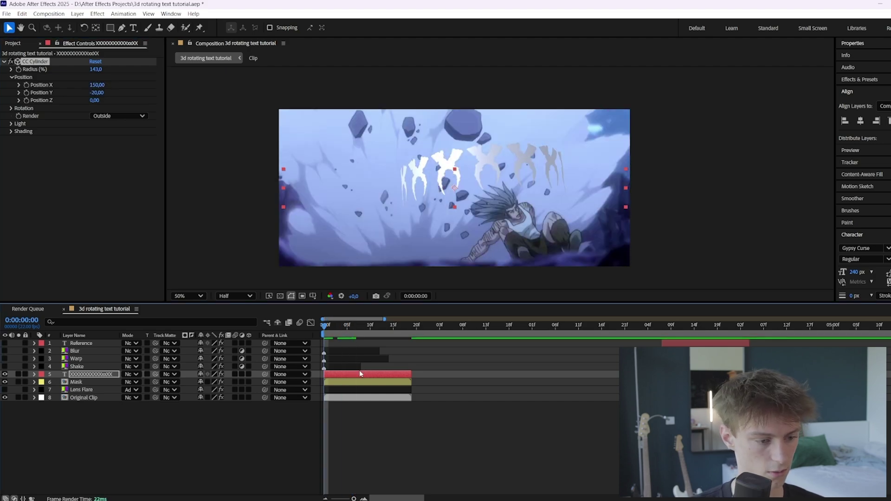
click(26, 88)
key(u)
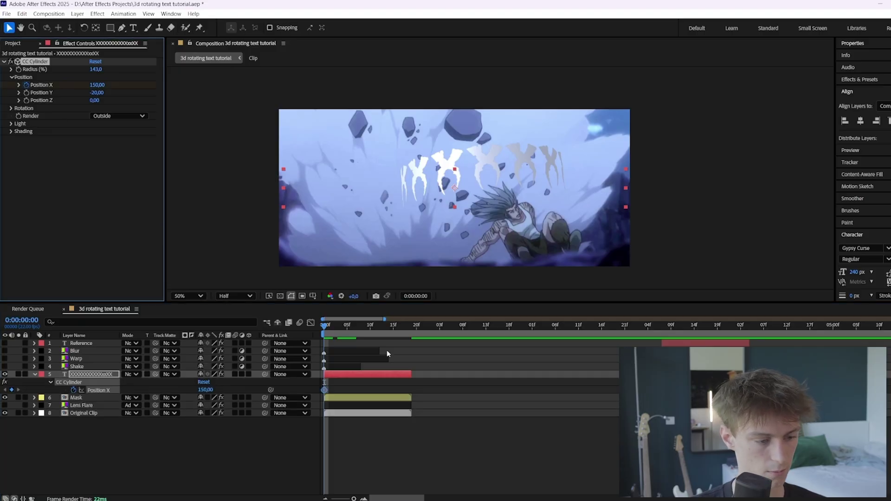
click(356, 326)
click(11, 390)
key(Home)
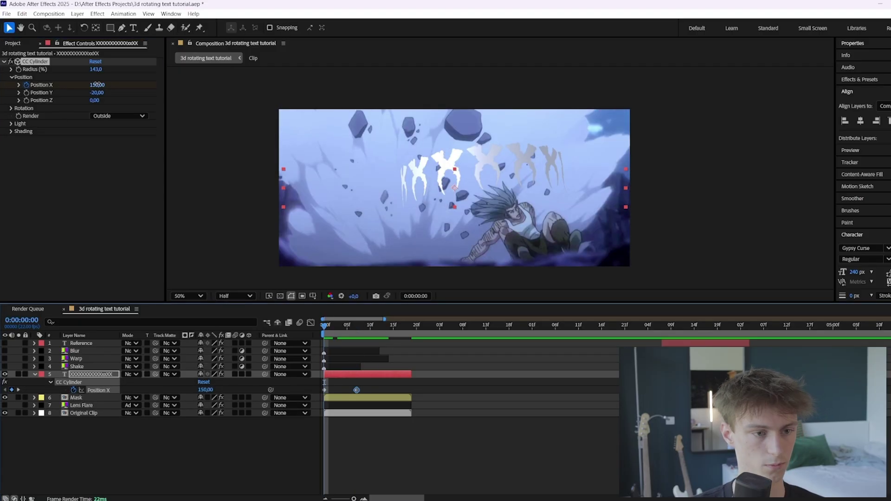
drag(97, 84, 152, 96)
- Ease both Position X keyframes, shape the curve for a fast start and slow finish, and preview the slide-in
drag(379, 378, 331, 387)
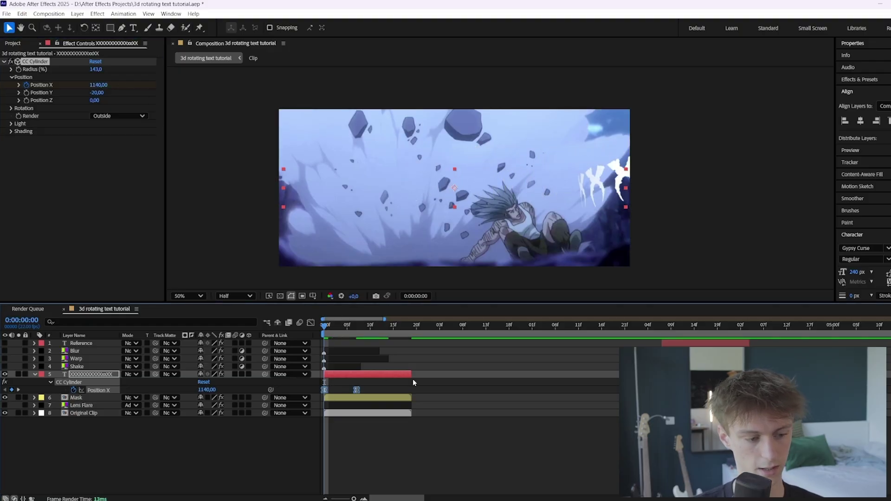
click(310, 323)
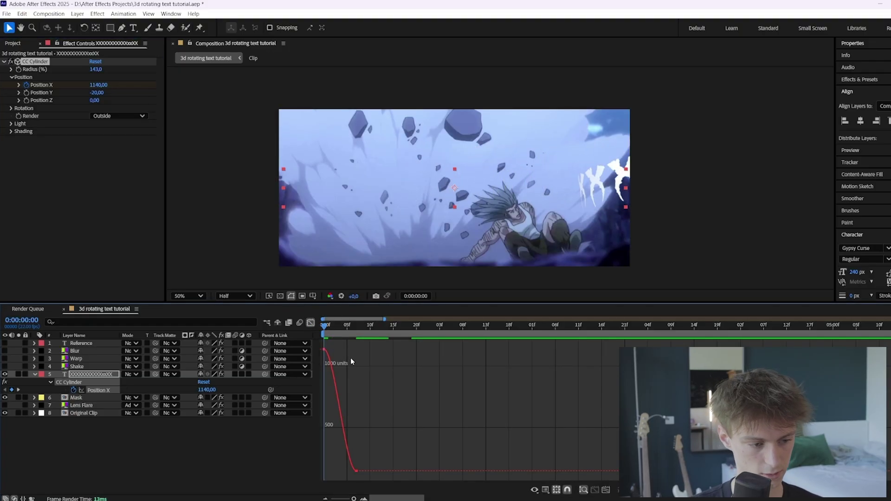
scroll(343, 380, up, 3)
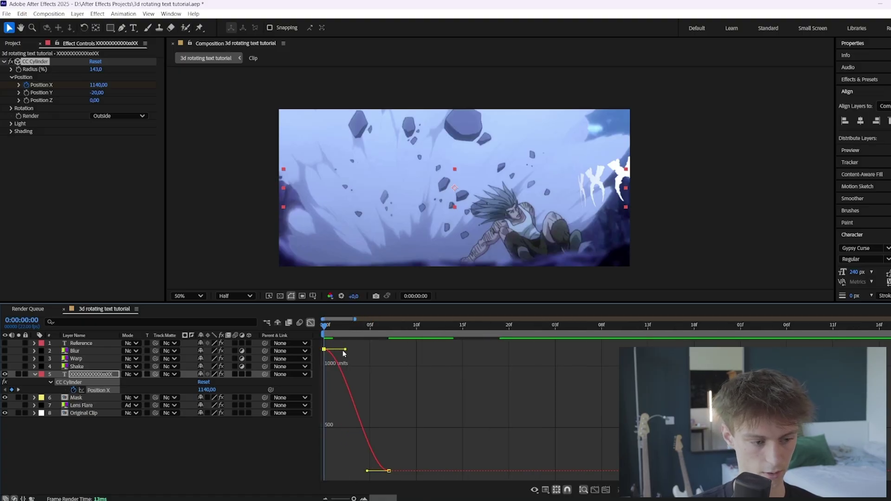
mouse_move(343, 351)
mouse_down()
mouse_move(321, 444)
mouse_move(284, 364)
mouse_up()
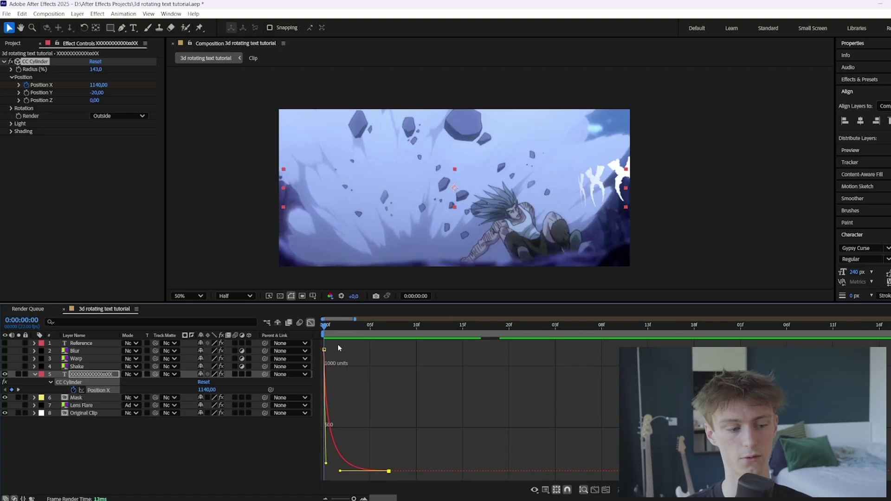
key(space)
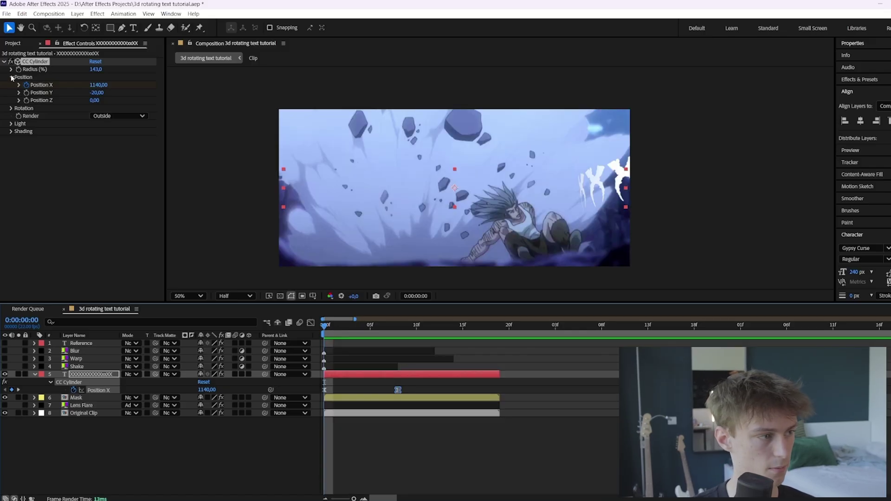
- Keyframe the cylinder's Rotation Y from 0° at frame 0 to 126° at frame 18, and compare the text with the effect off
click(12, 77)
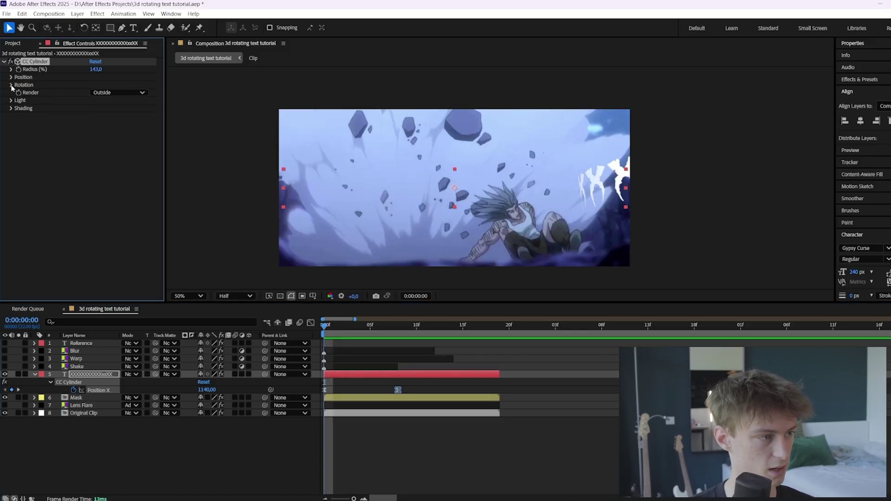
click(12, 85)
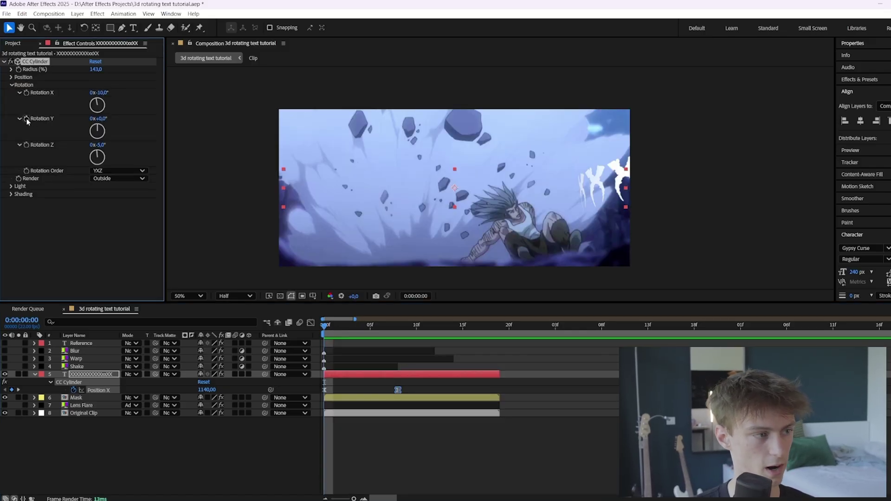
click(27, 119)
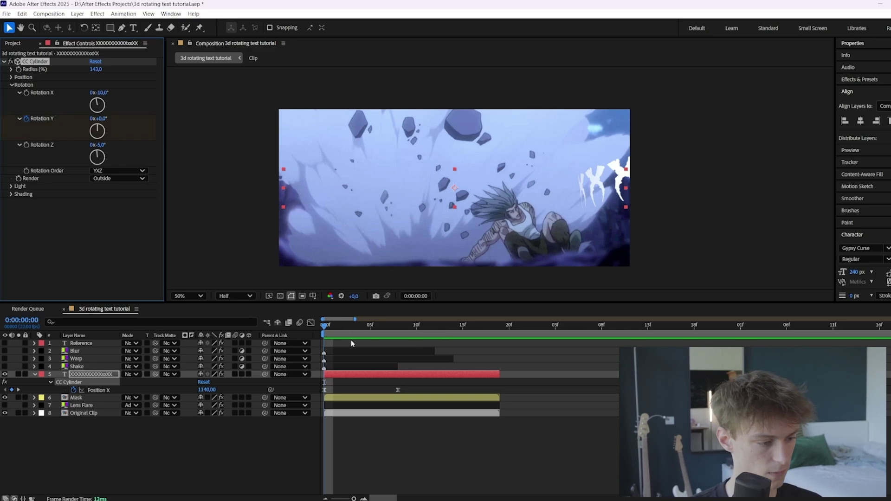
drag(500, 327, 493, 326)
drag(98, 119, 163, 124)
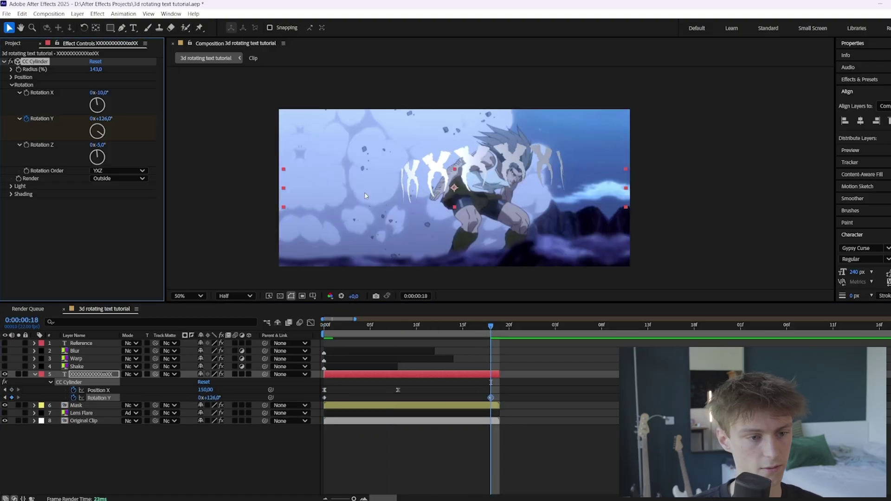
click(10, 61)
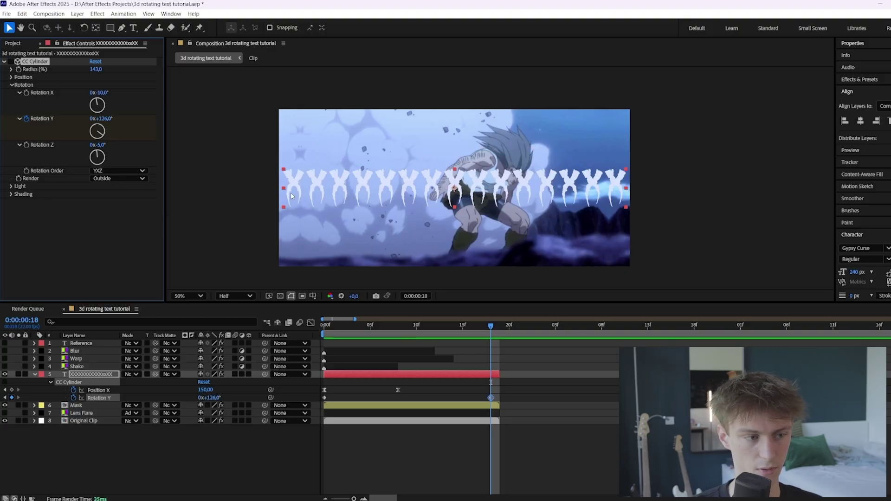
click(10, 62)
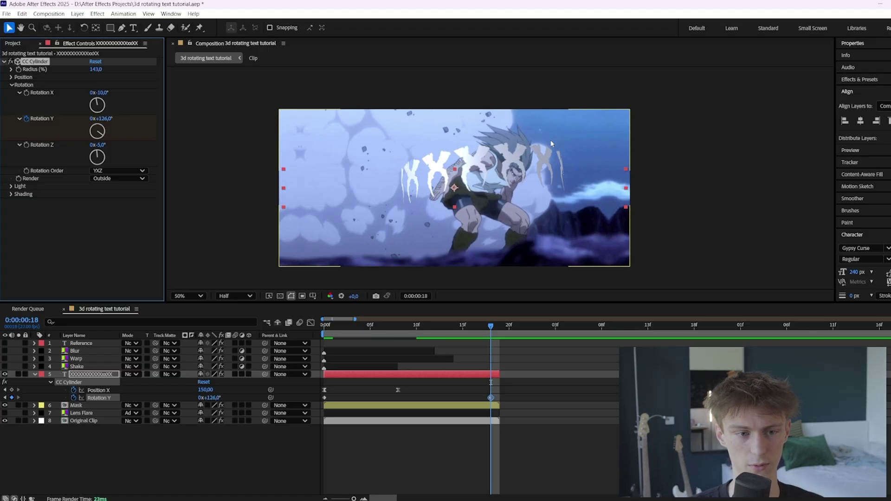
- Ease the two Rotation Y keyframes and steepen both ends of the value curve for a fast-slow-fast spin
drag(511, 394, 322, 402)
click(311, 323)
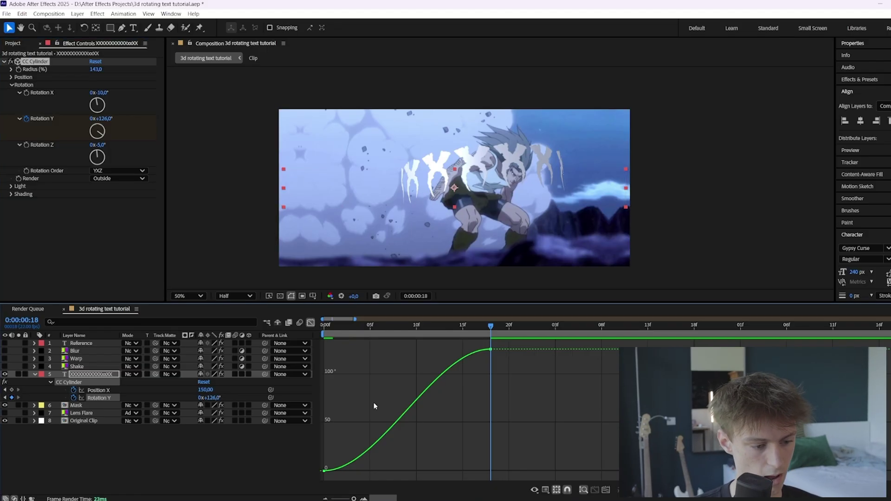
drag(382, 471, 325, 388)
drag(435, 349, 488, 432)
- Add a Rotation Y keyframe at frame 9, extend and flatten its handles in the value graph, and preview the spin
key(Home)
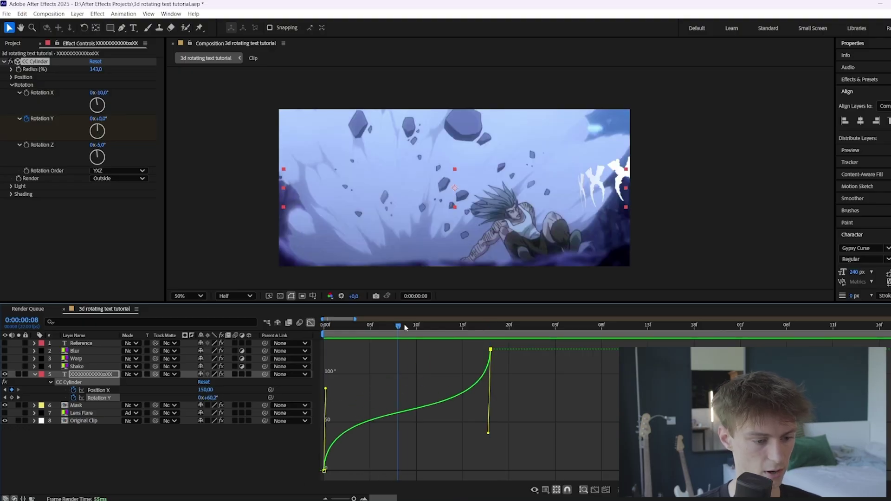
click(407, 324)
click(12, 398)
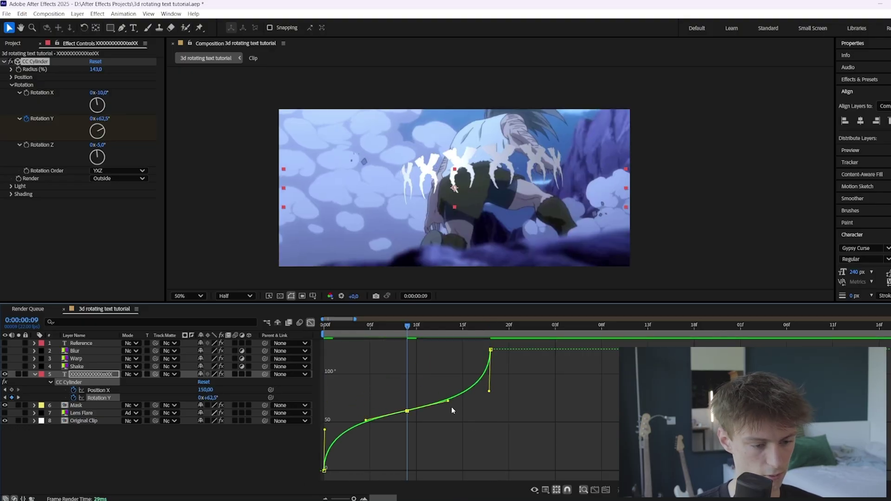
drag(456, 407, 468, 408)
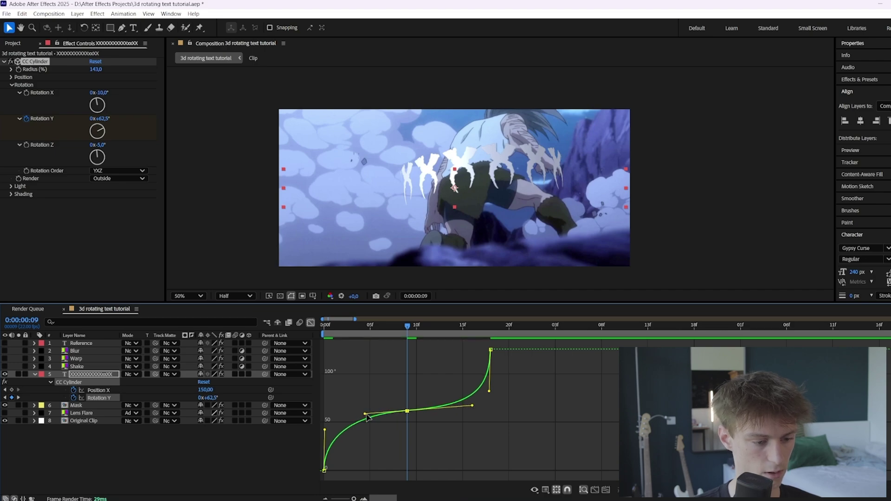
drag(366, 414, 351, 416)
click(311, 323)
key(space)
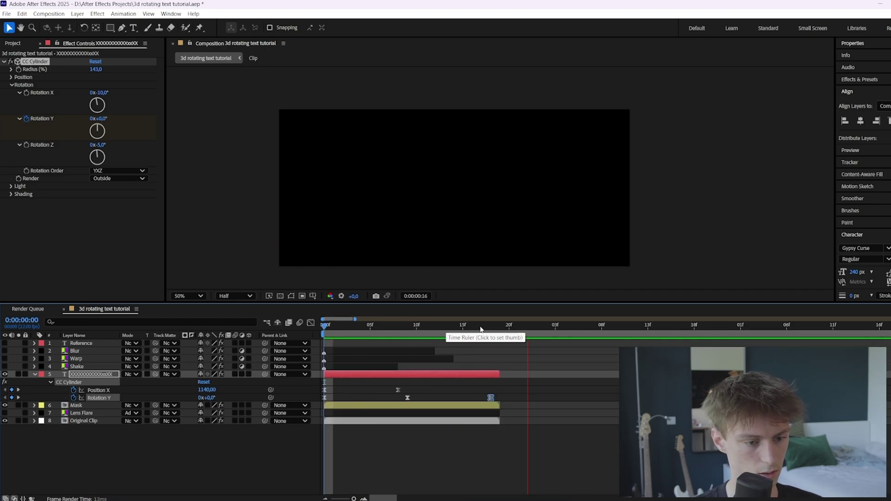
- Raise Rotation Y to about 280° at frame 18 and about 136.6° at frame 9, refine the curve, and preview it
drag(481, 330, 491, 325)
drag(107, 119, 217, 144)
click(410, 326)
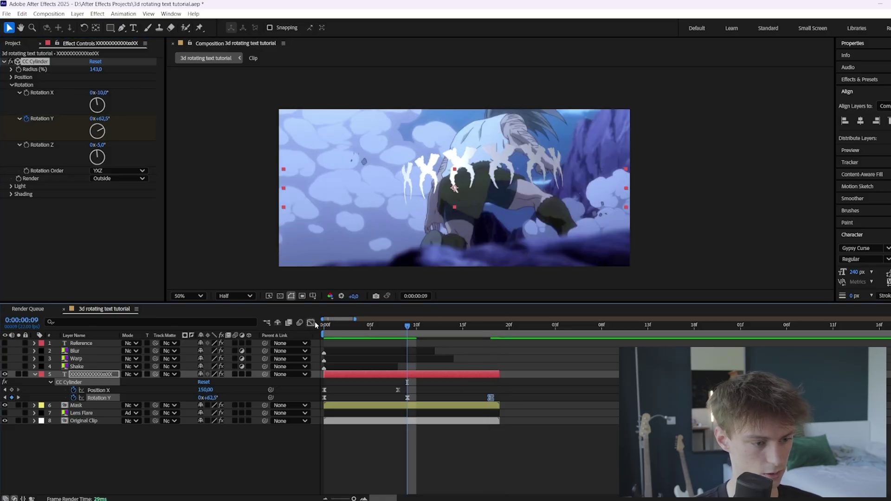
click(311, 323)
drag(408, 448, 408, 413)
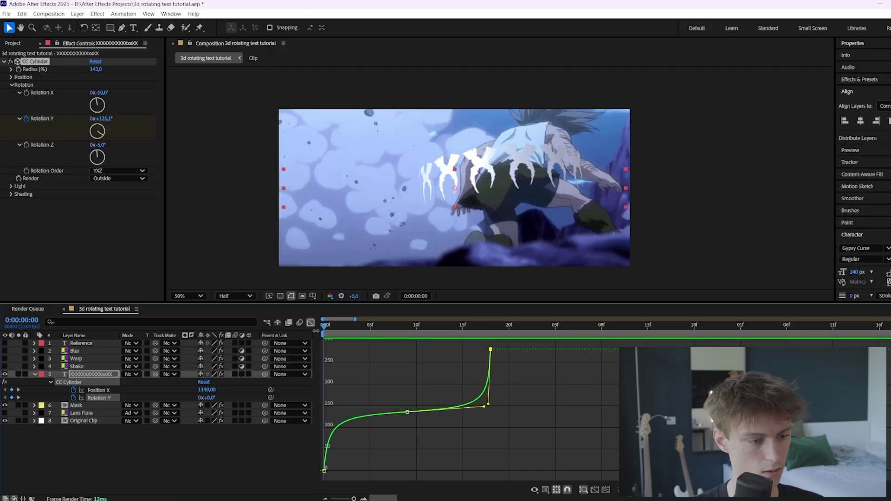
key(space)
key(space)
click(311, 323)
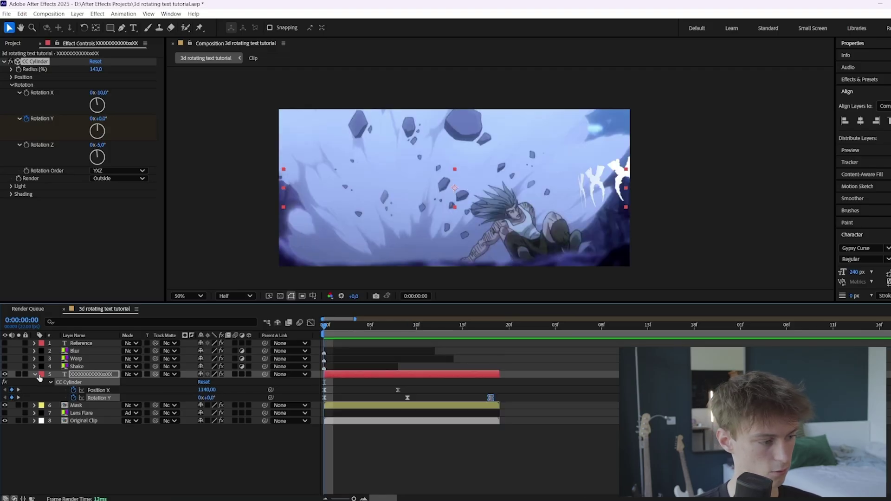
- Duplicate the cylinder text layer and place the original directly below the Mask layer, keeping the copy above it
click(35, 375)
click(404, 326)
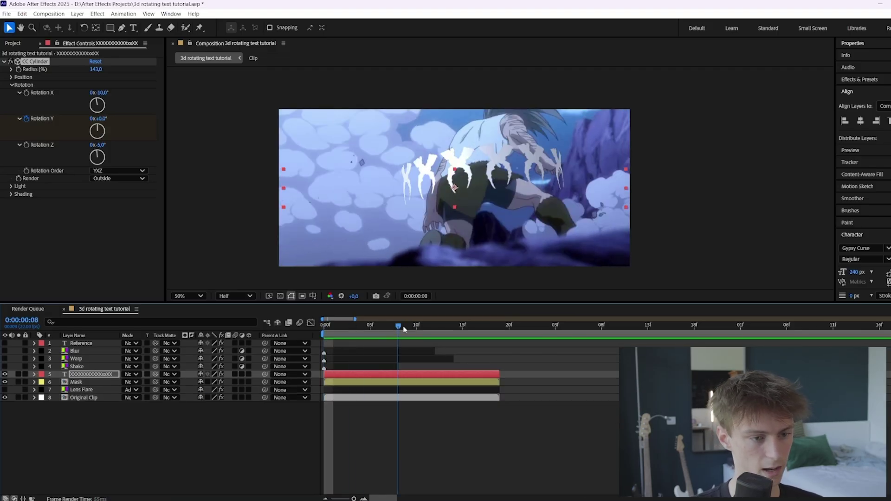
shift+click(397, 385)
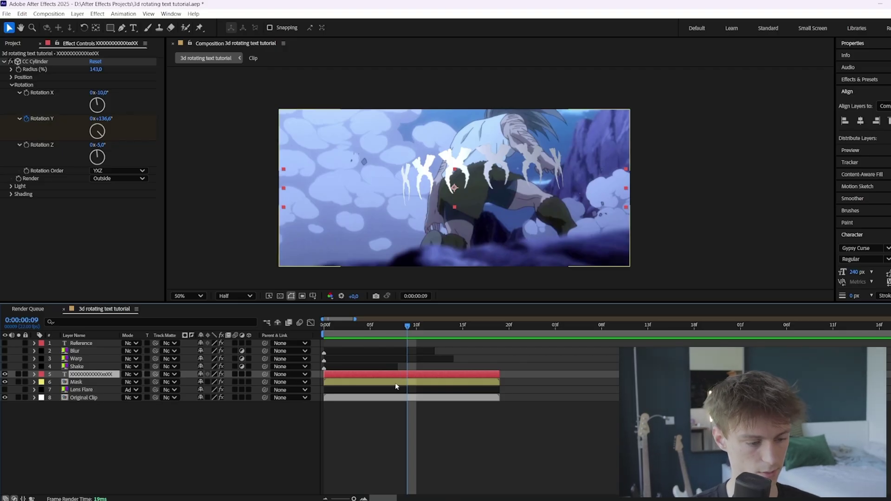
key(ctrl+d)
drag(90, 382, 96, 393)
click(370, 386)
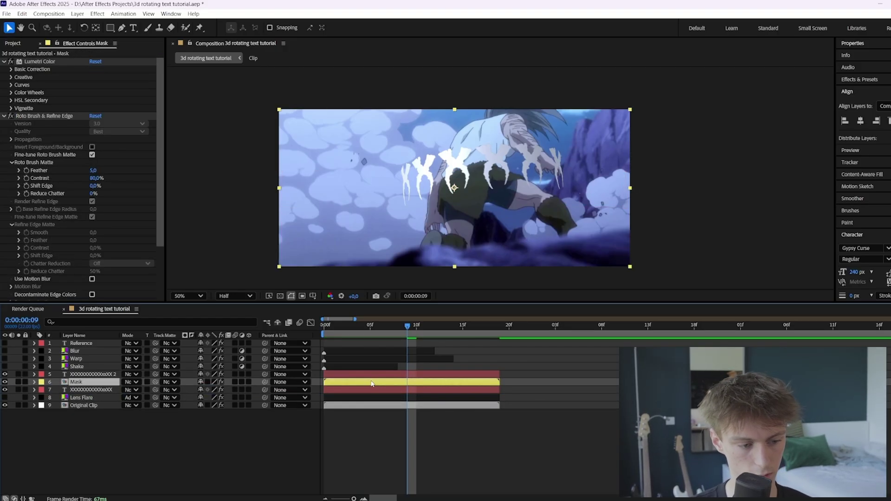
- Set the CC Cylinder Render option to Inside on the text layer below the Mask
click(378, 376)
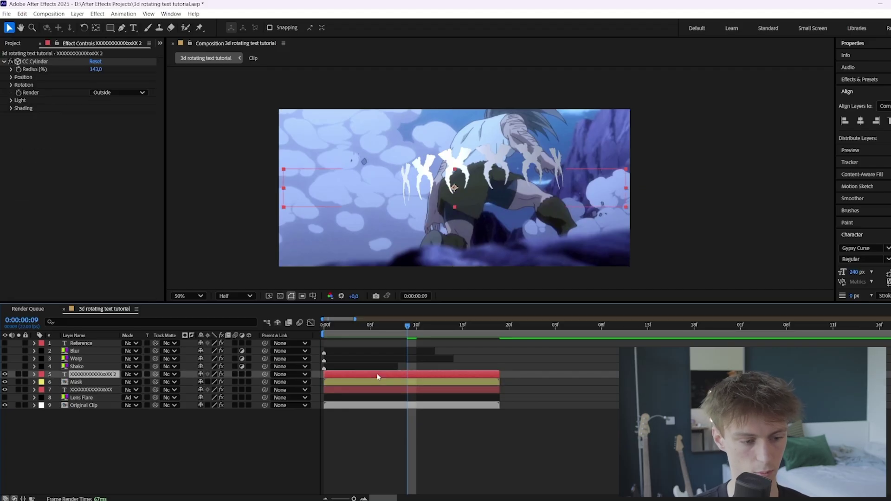
click(377, 392)
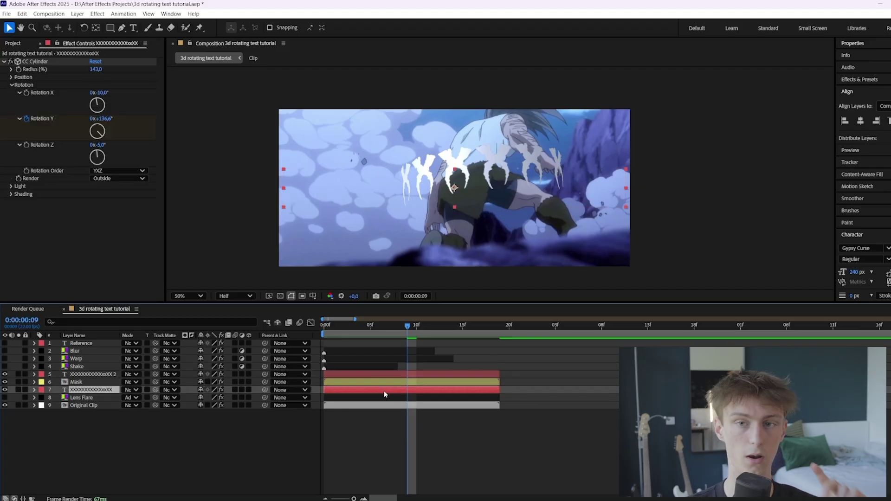
click(119, 178)
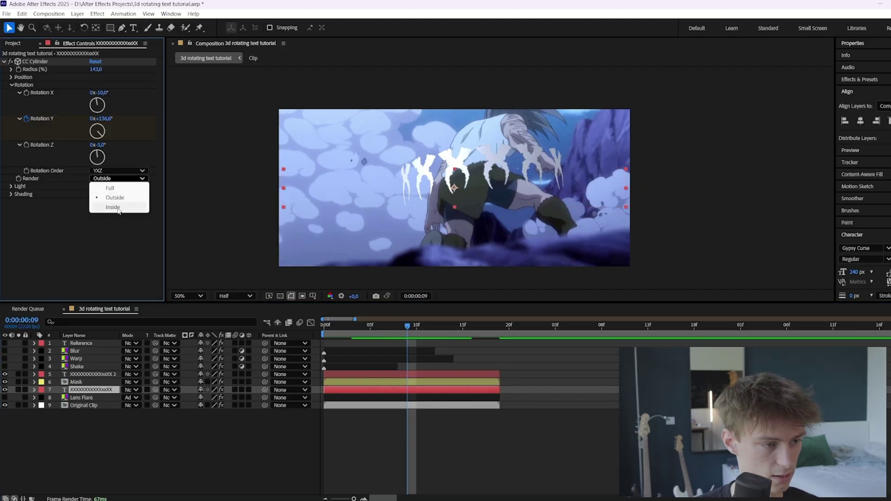
click(116, 193)
- Check the upper text layer's cylinder settings and inspect the front and back letters around the character at frame 11
click(411, 374)
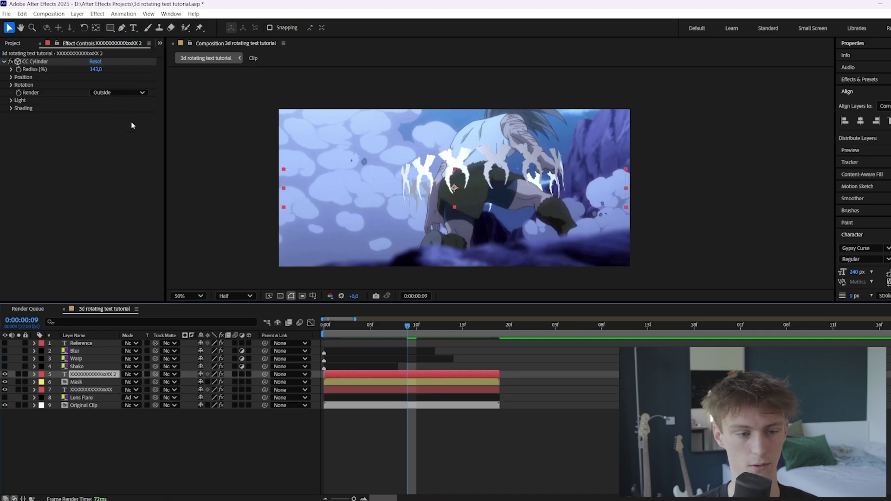
drag(409, 328, 427, 324)
scroll(571, 179, up, 1)
drag(571, 179, 520, 175)
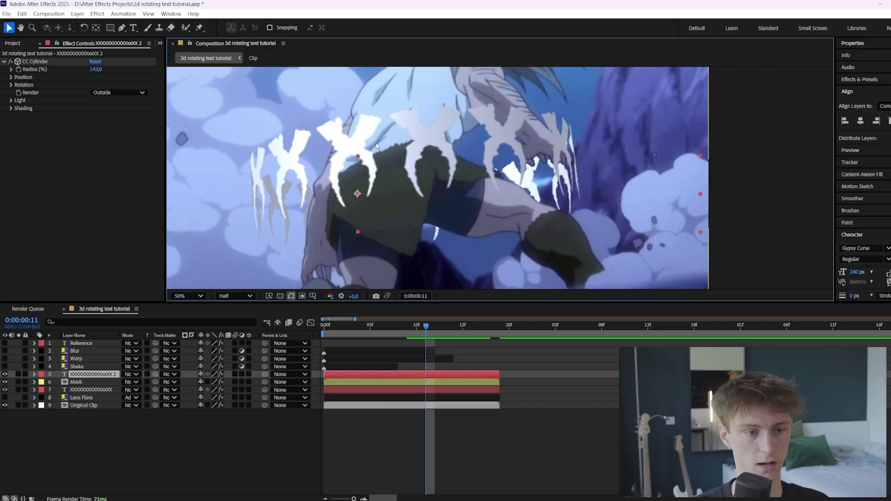
scroll(451, 151, down, 2)
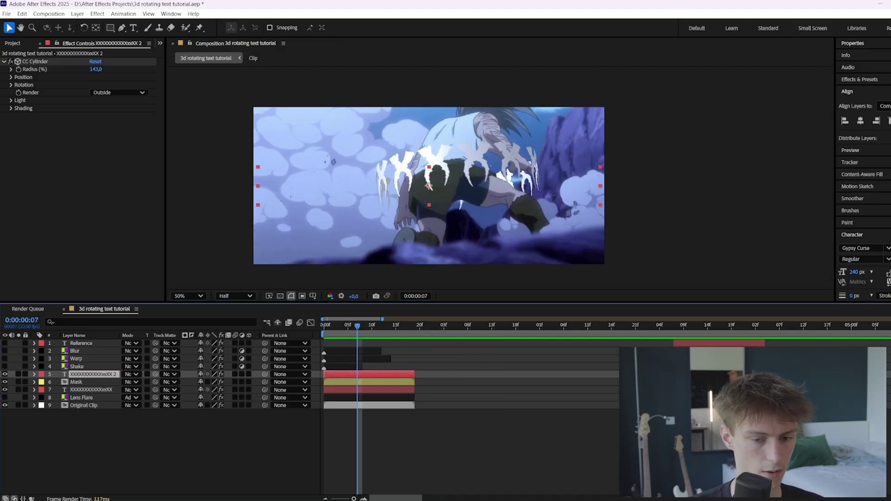
- Select and copy the S_DistortRGB and Deep Glow effects from the Reference layer
click(723, 344)
scroll(37, 104, down, 10)
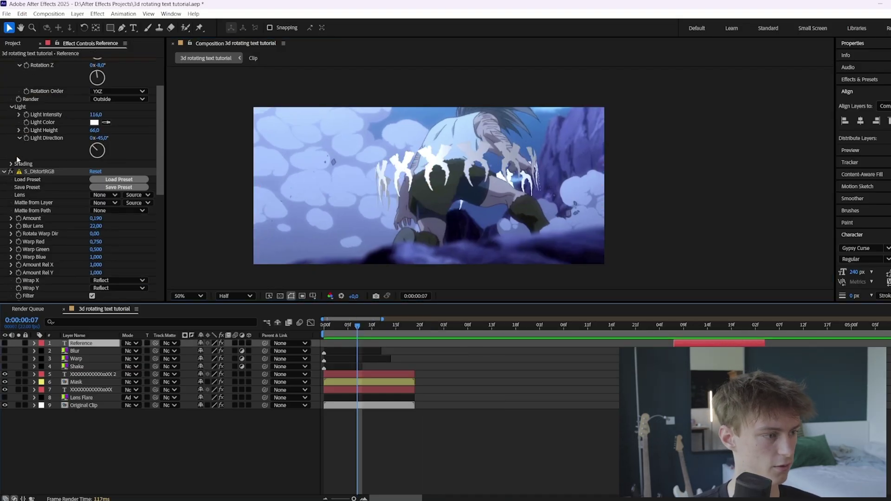
scroll(38, 104, up, 3)
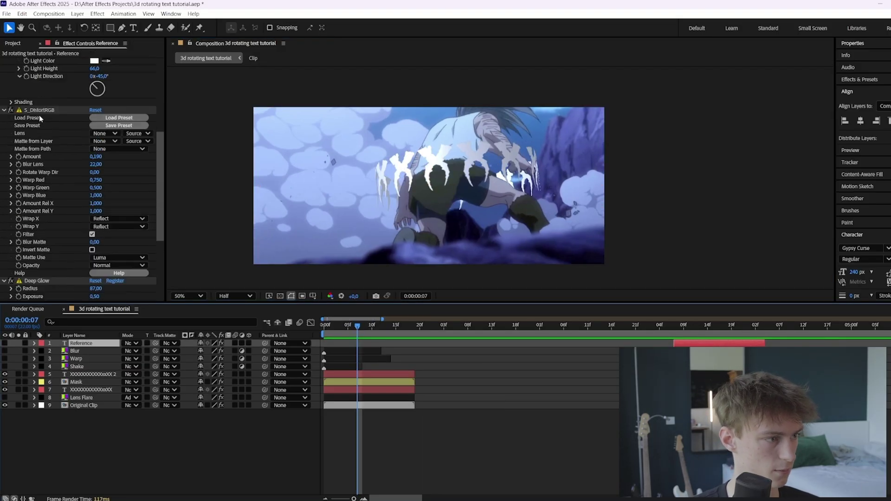
click(43, 110)
scroll(43, 129, down, 2)
mouse_move(325, 326)
mouse_down()
mouse_move(357, 327)
mouse_move(321, 331)
mouse_up()
scroll(46, 132, down, 1)
scroll(14, 121, up, 4)
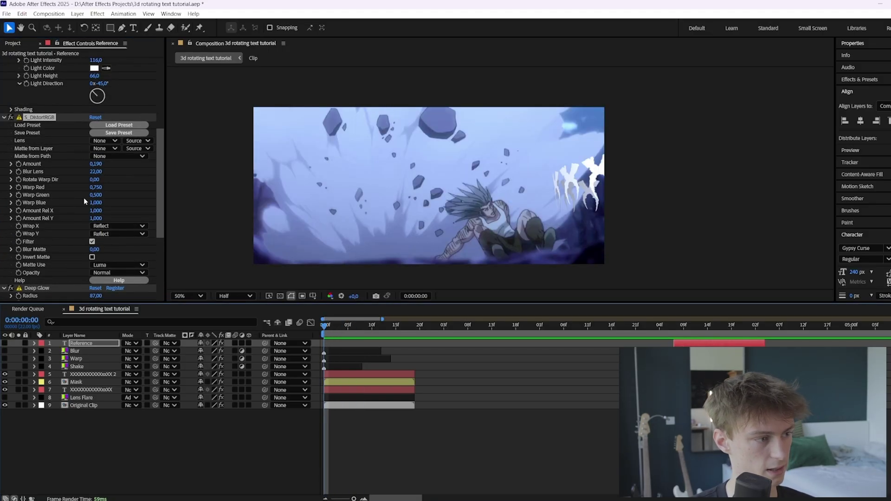
scroll(61, 198, down, 6)
scroll(40, 227, up, 7)
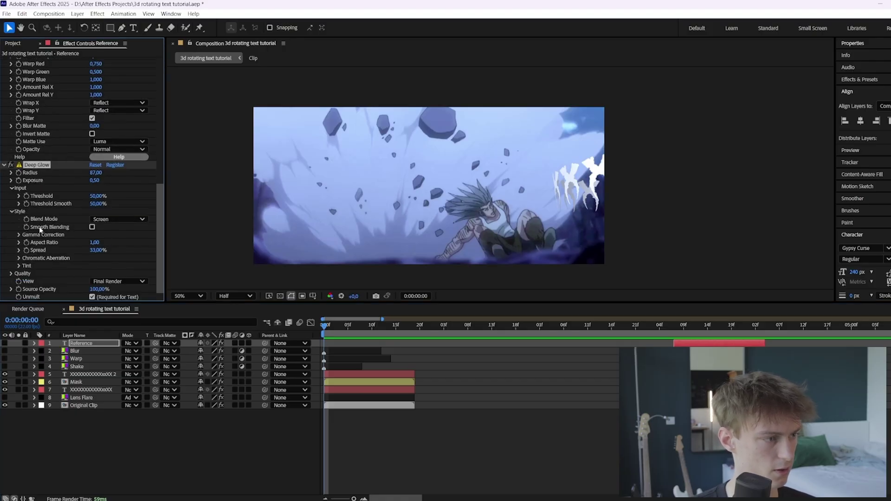
- Paste the S_DistortRGB and Deep Glow effects onto both text layers and check the glowing ring at several frames
click(343, 391)
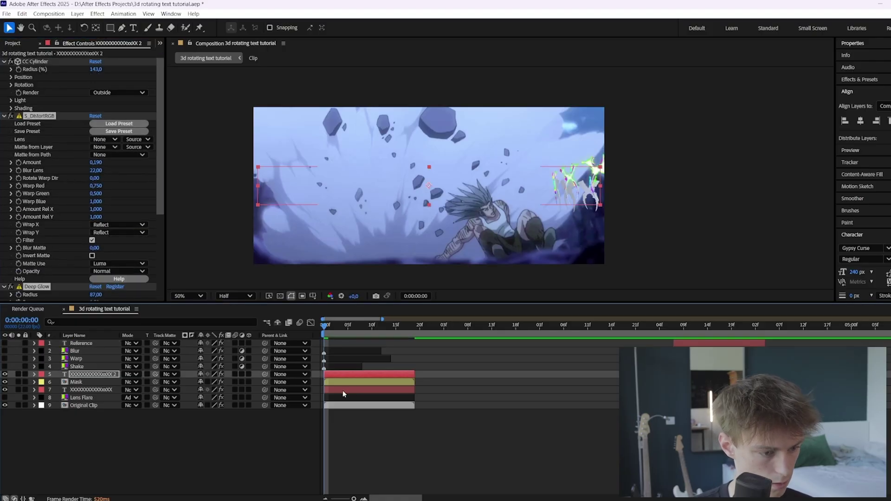
click(349, 326)
click(362, 326)
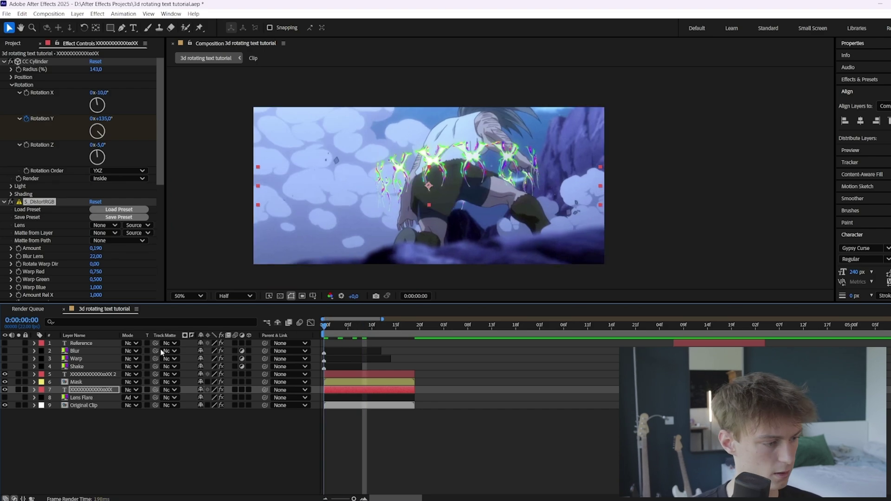
- Return to frame 0 and make the Blur, Warp, Shake and Lens Flare layers visible
key(Home)
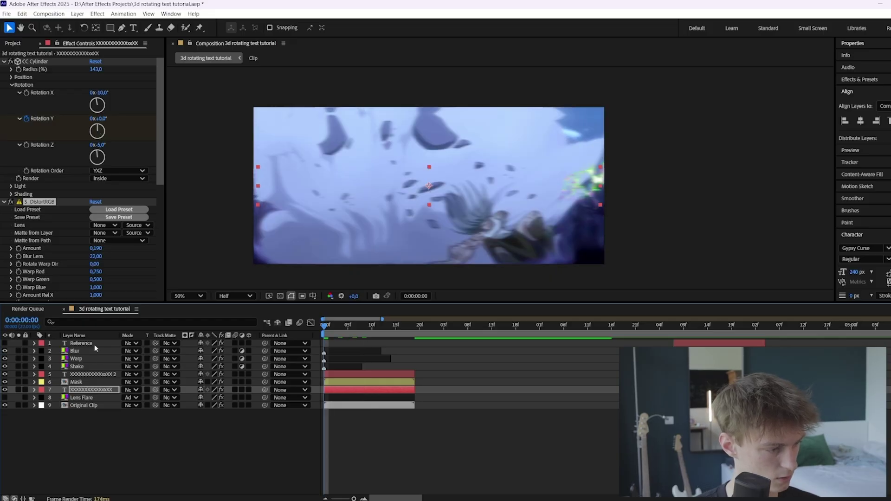
click(93, 343)
click(5, 397)
click(80, 397)
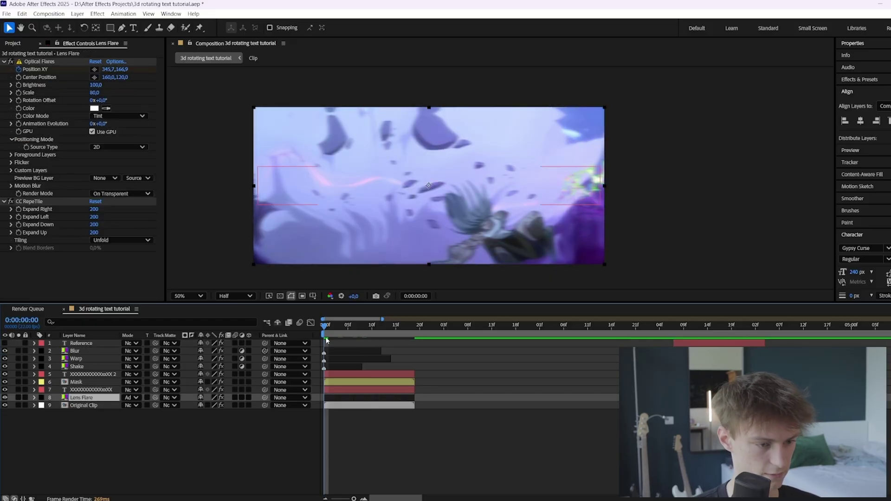
- Review the Warp and Shake layers' effect settings at frame 7 and preview the composition from the start
mouse_move(363, 326)
mouse_down()
mouse_move(377, 327)
mouse_move(358, 328)
mouse_up()
click(364, 359)
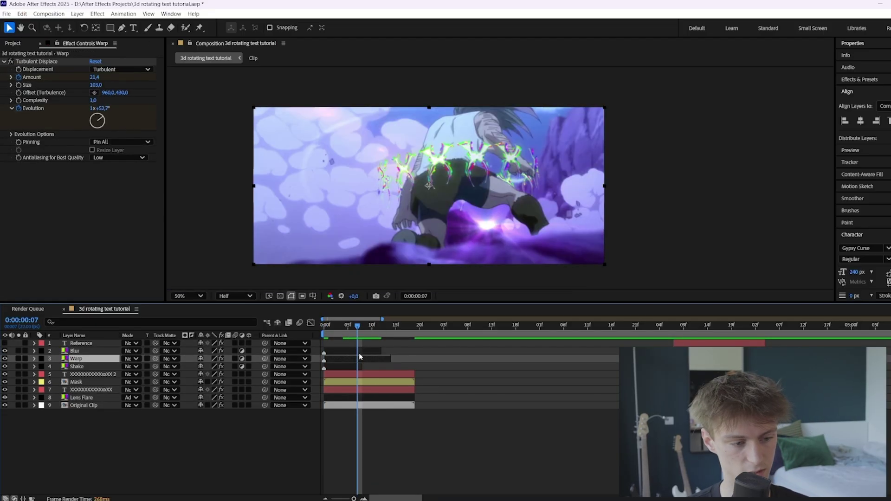
click(358, 366)
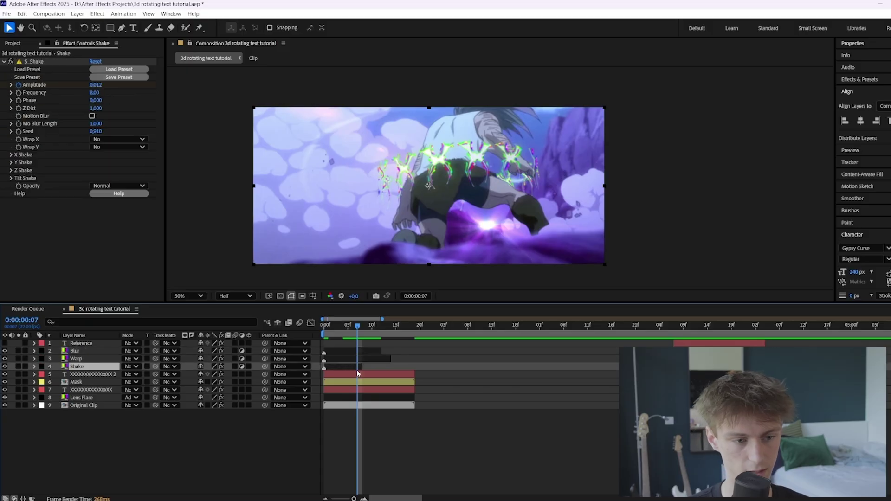
click(382, 330)
drag(379, 332, 274, 335)
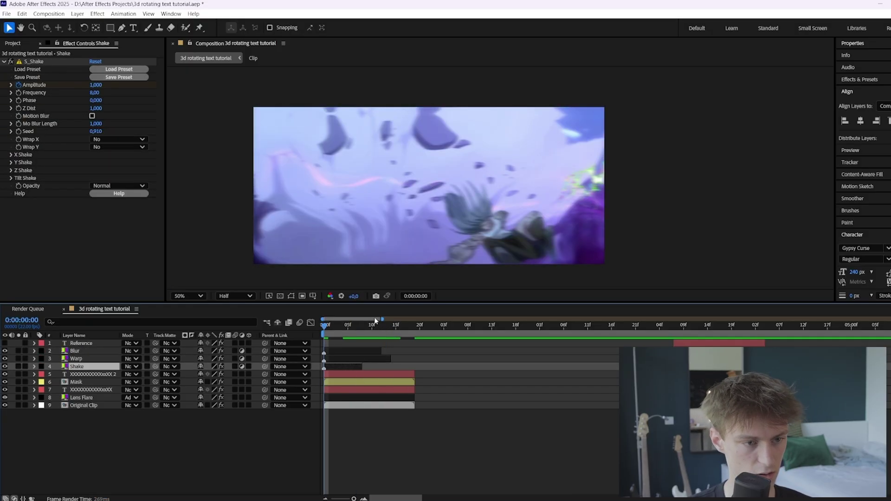
key(space)
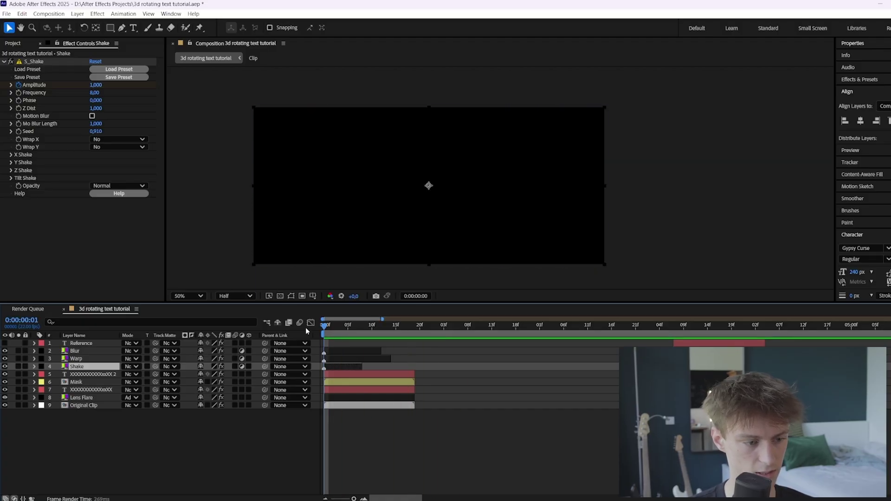